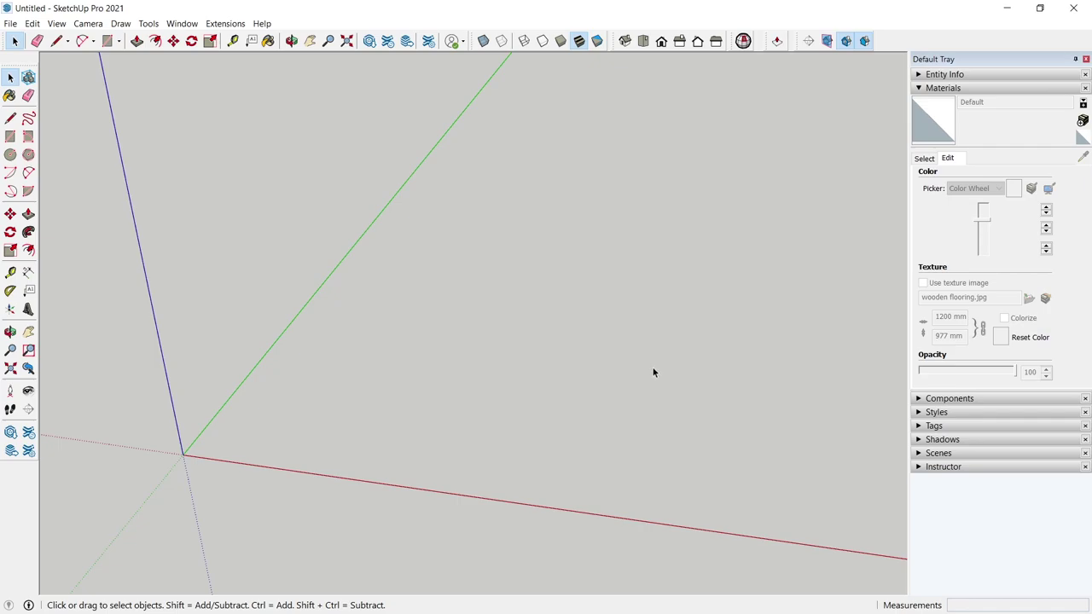
Step: Browse the toolbar list and the Extensions and Window menus, then close them unchanged
{"action": "right_click", "coordinate": [894, 42]}
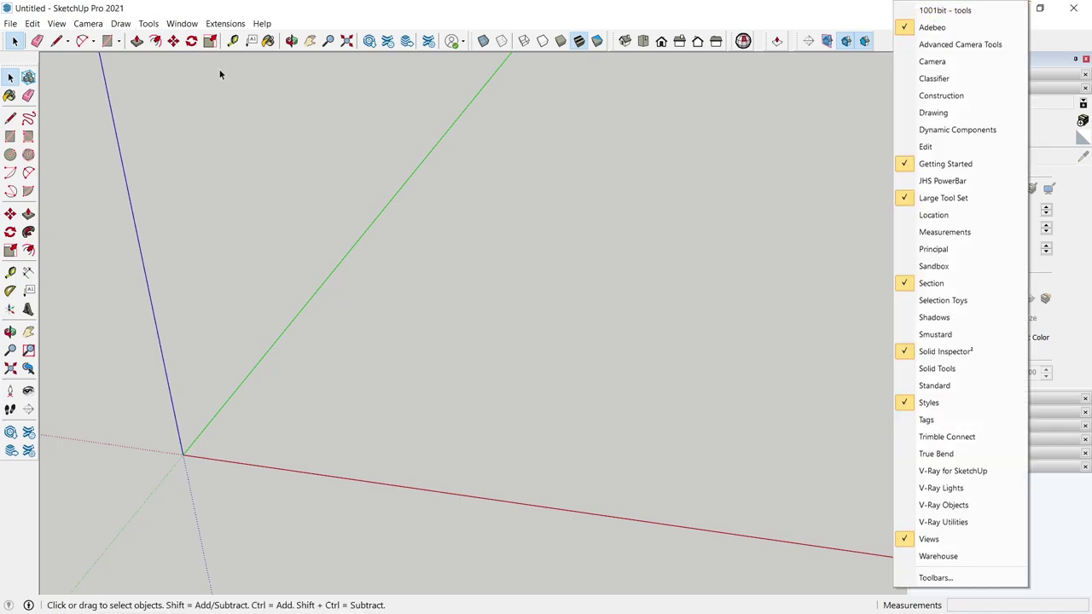
{"action": "left_click", "coordinate": [225, 23]}
{"action": "left_click", "coordinate": [225, 23]}
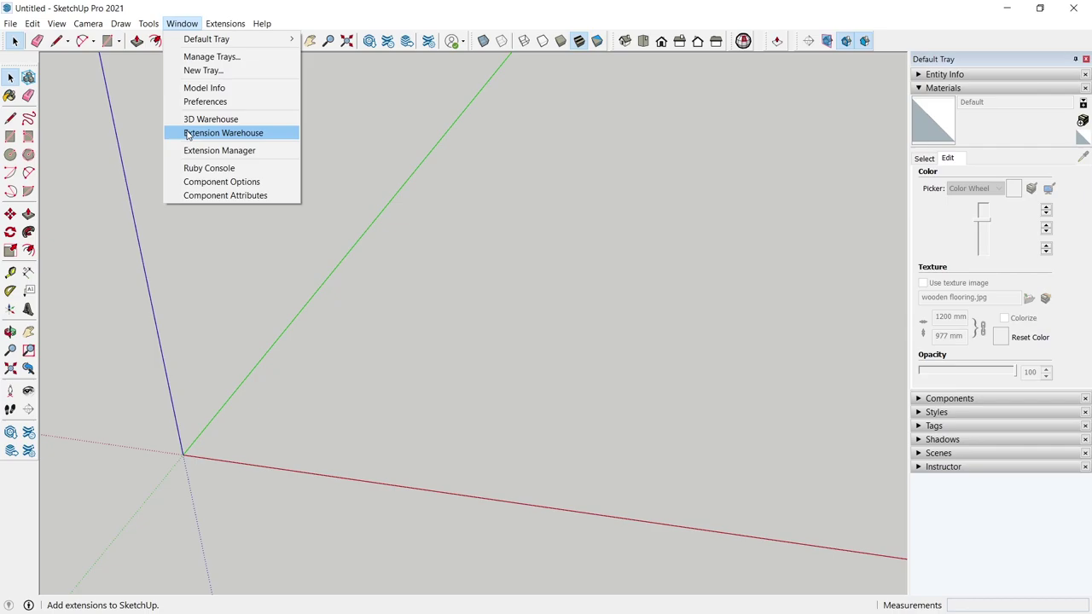
{"action": "left_click", "coordinate": [551, 209]}
{"action": "middle_click_drag", "start_coordinate": [554, 223], "coordinate": [558, 236]}
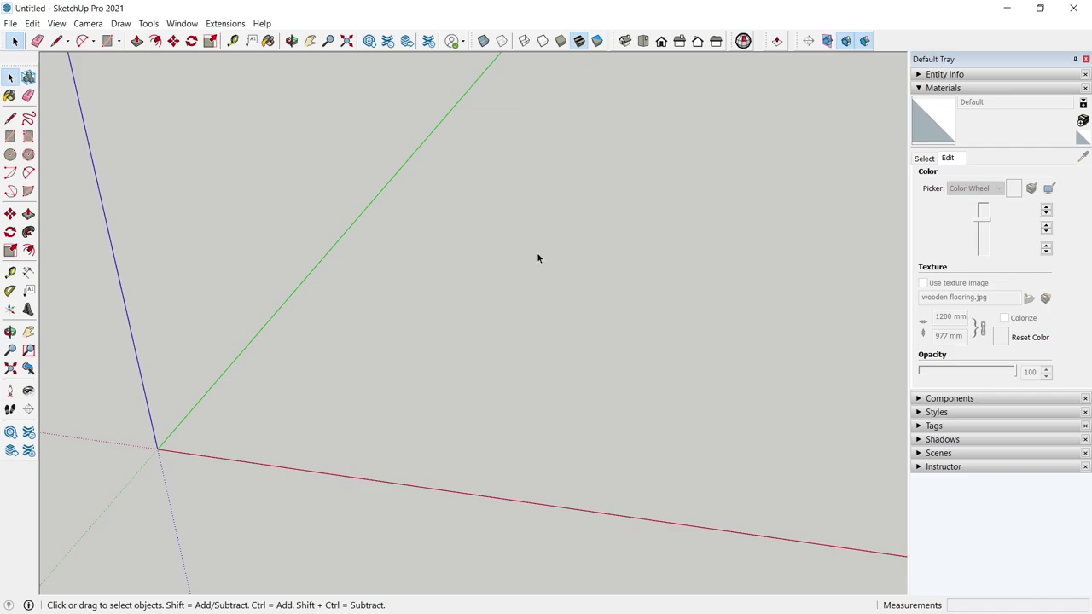
Step: Draw a rectangle on the ground and pull it up into a box
{"action": "key", "text": "r"}
{"action": "left_click", "coordinate": [364, 394]}
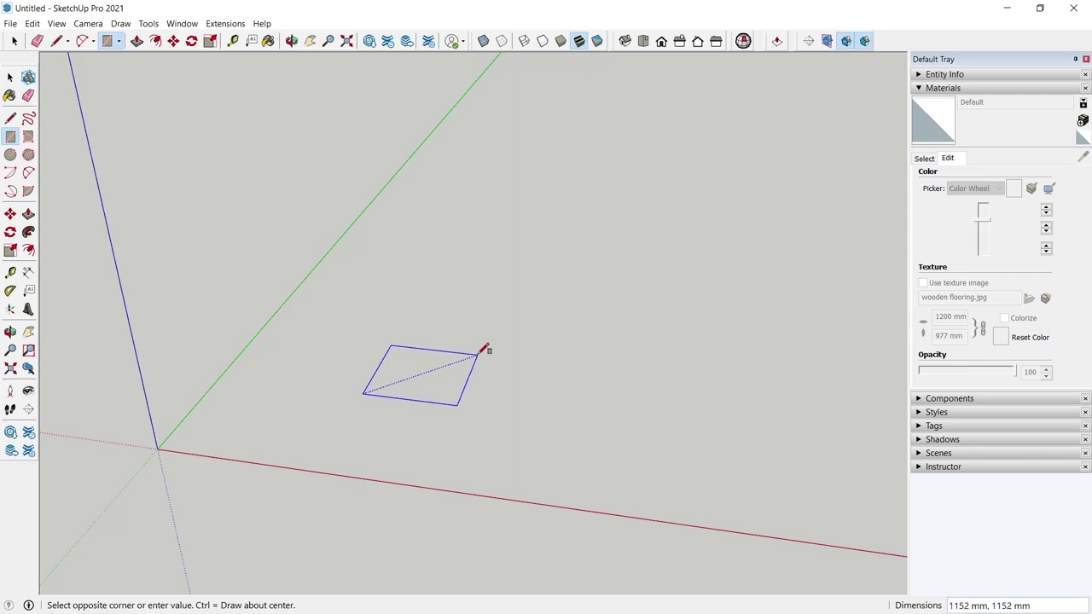
{"action": "left_click", "coordinate": [476, 353]}
{"action": "key", "text": "p"}
{"action": "left_click", "coordinate": [446, 373]}
{"action": "left_click", "coordinate": [455, 341]}
{"action": "key", "text": "space"}
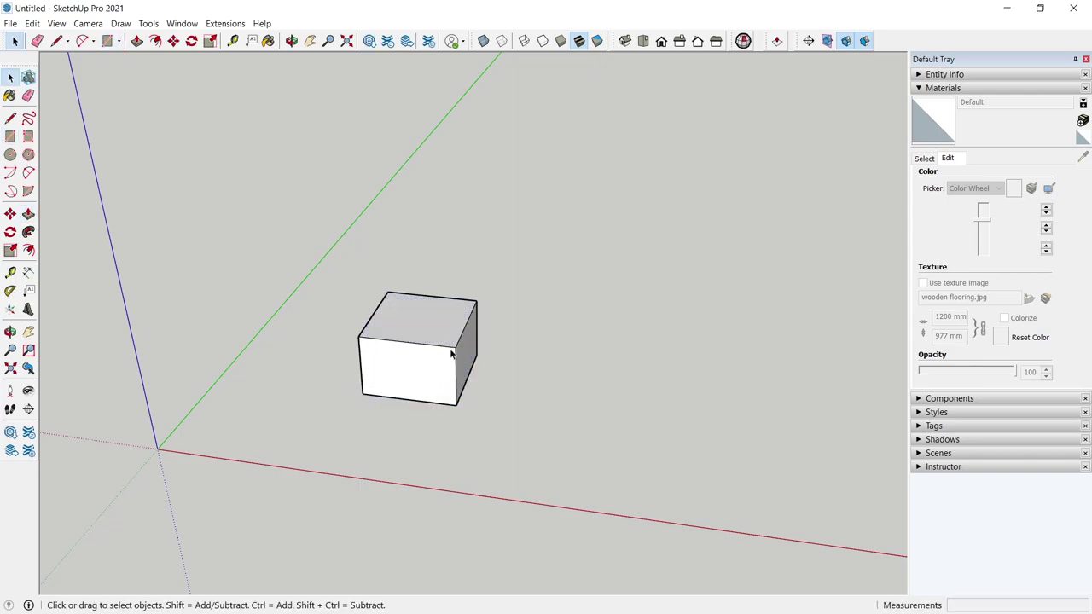
Step: Inspect the box's front and left faces from a new angle and reopen the toolbar list
{"action": "left_click", "coordinate": [448, 357]}
{"action": "right_click", "coordinate": [448, 357]}
{"action": "left_click", "coordinate": [478, 395]}
{"action": "middle_click_drag", "start_coordinate": [478, 395], "coordinate": [405, 376]}
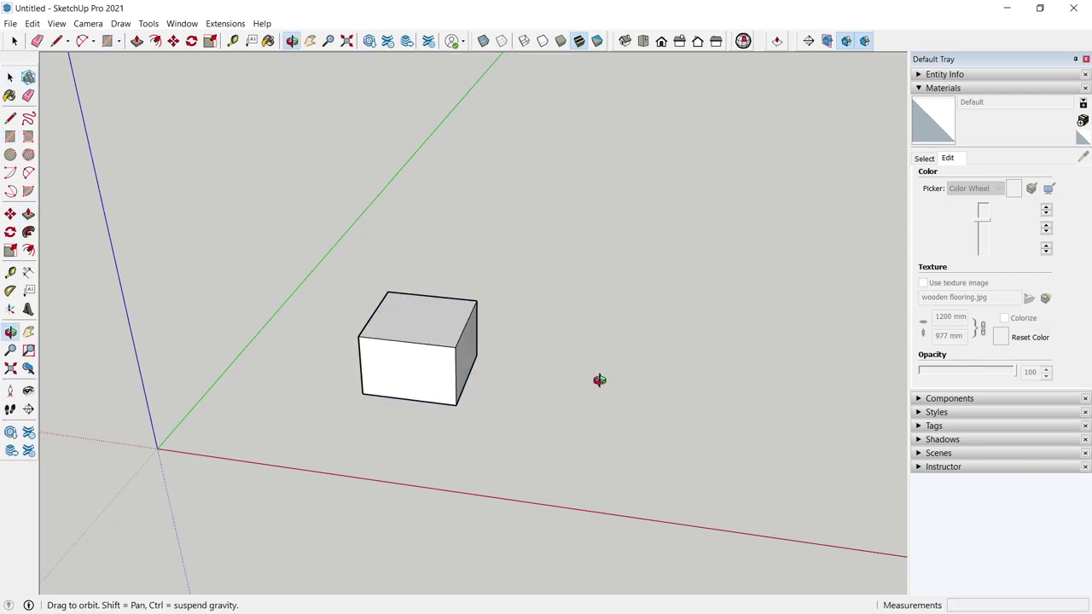
{"action": "left_click", "coordinate": [405, 376]}
{"action": "scroll", "coordinate": [405, 376], "scroll_direction": "up", "scroll_amount": 3}
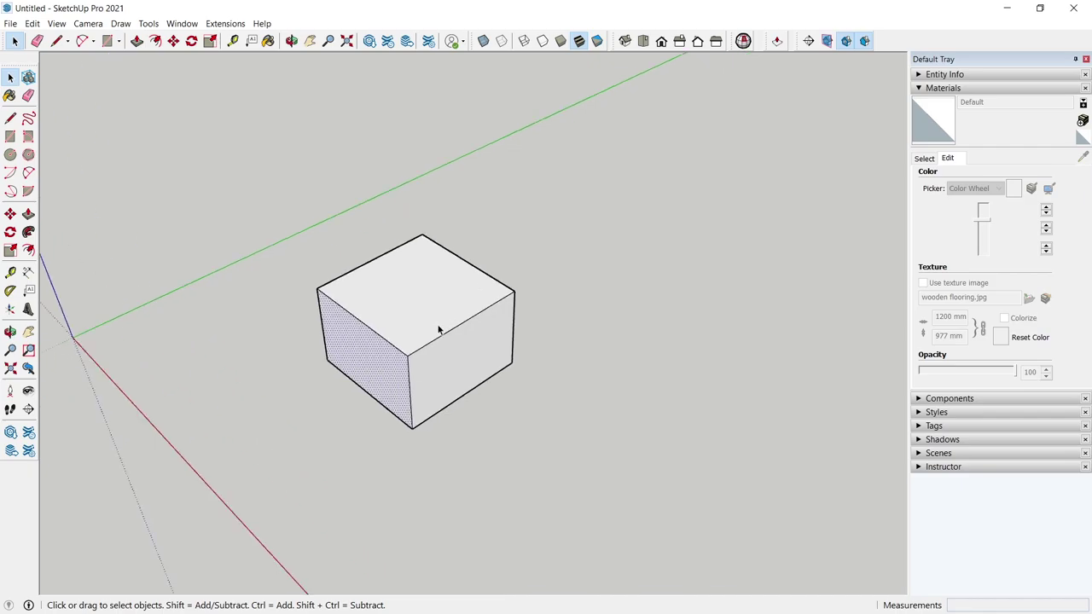
{"action": "right_click", "coordinate": [904, 41]}
Step: Enable the 1001bit tools toolbar and fillet the corner between two top edges with radius 500
{"action": "left_click", "coordinate": [961, 10]}
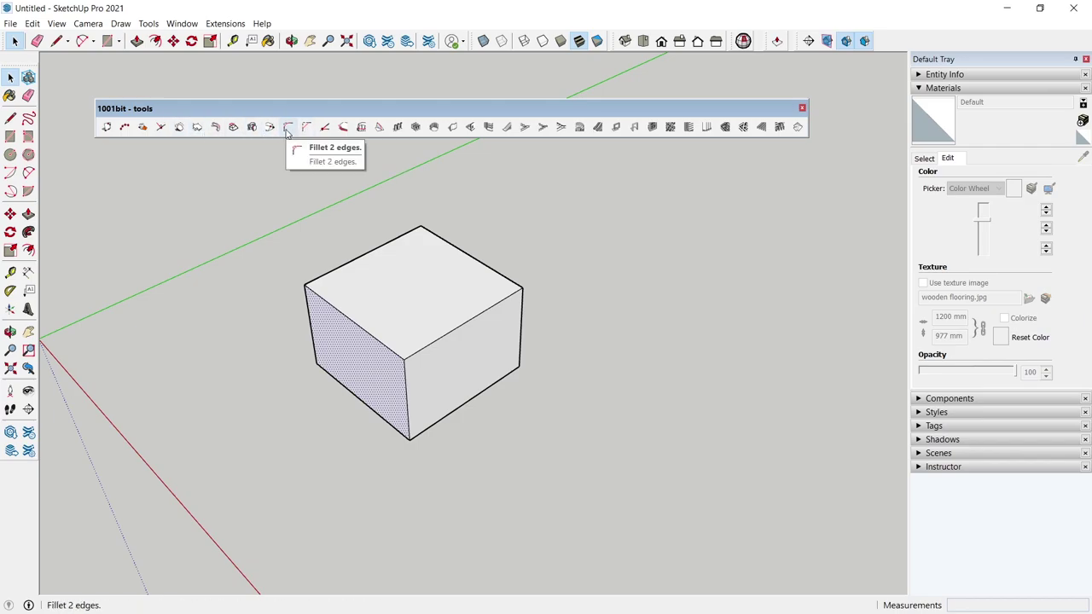
{"action": "left_click", "coordinate": [288, 128]}
{"action": "scroll", "coordinate": [397, 367], "scroll_direction": "up", "scroll_amount": 3}
{"action": "scroll", "coordinate": [389, 307], "scroll_direction": "up", "scroll_amount": 3}
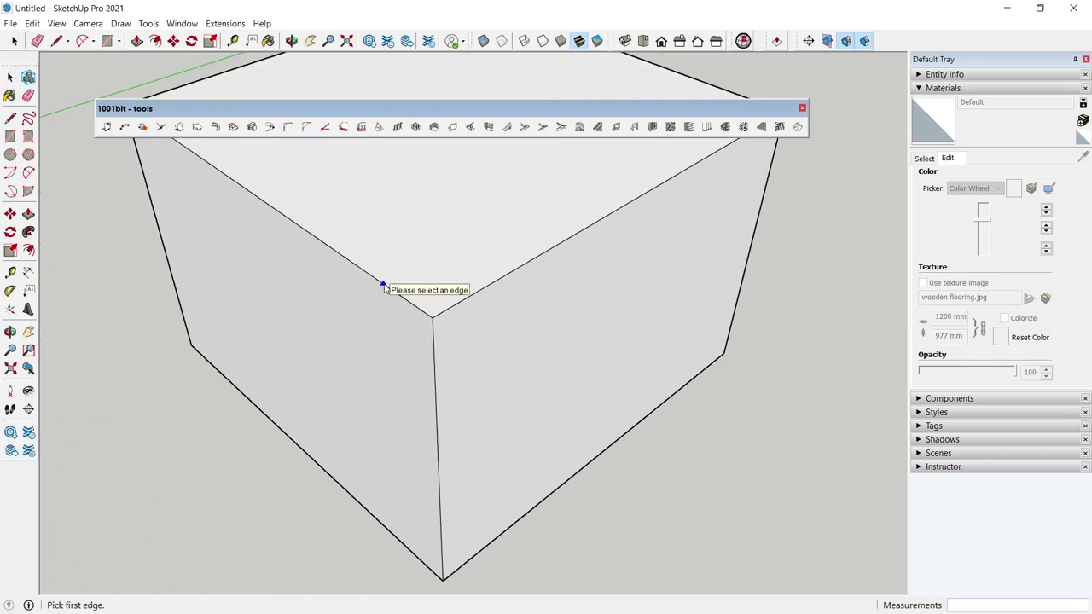
{"action": "left_click", "coordinate": [384, 287]}
{"action": "left_click", "coordinate": [484, 287]}
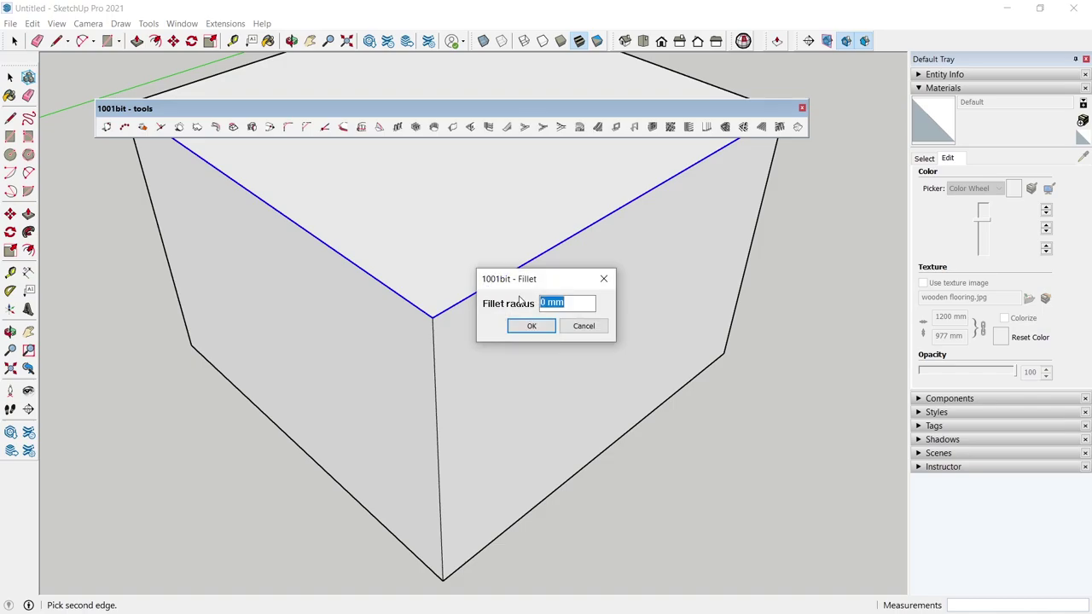
{"action": "type", "text": "500"}
{"action": "key", "text": "Return"}
{"action": "scroll", "coordinate": [516, 363], "scroll_direction": "down", "scroll_amount": 3}
{"action": "scroll", "coordinate": [514, 366], "scroll_direction": "down", "scroll_amount": 2}
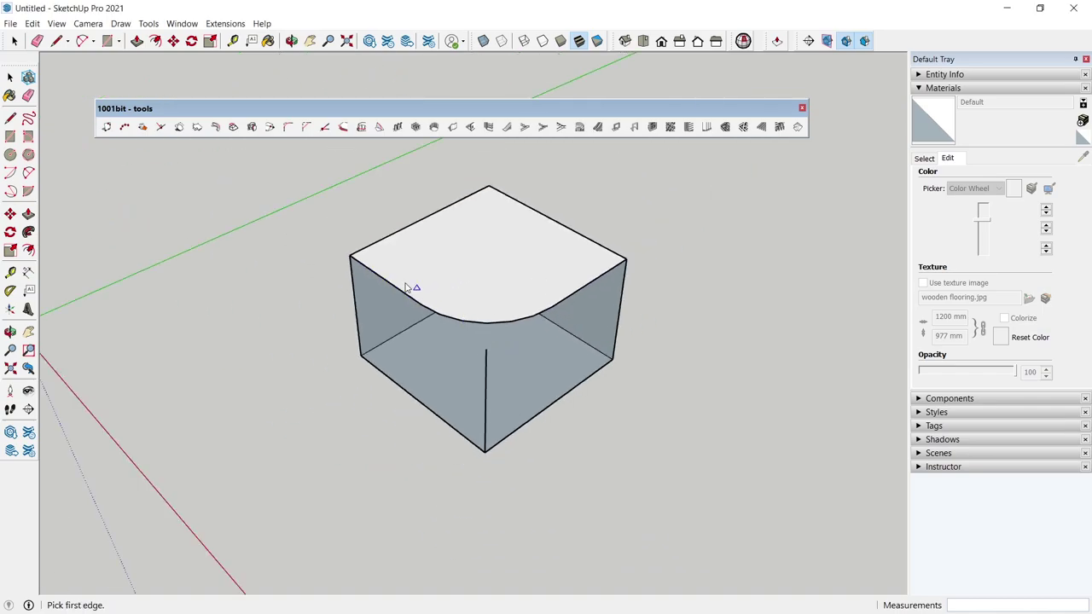
{"action": "scroll", "coordinate": [487, 352], "scroll_direction": "up", "scroll_amount": 4}
{"action": "key", "text": "space"}
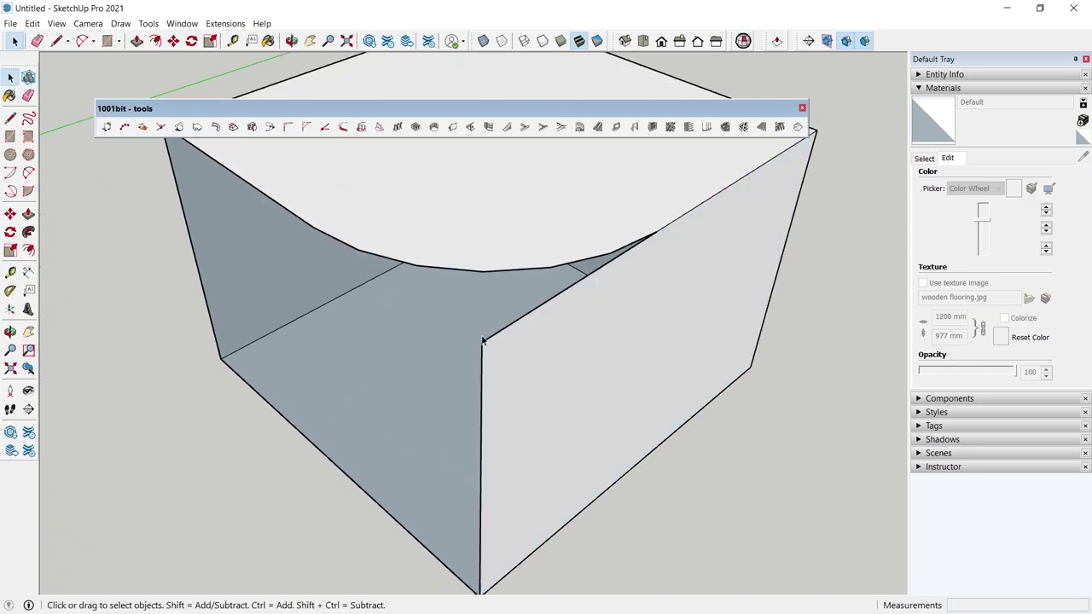
Step: Push the leftover corner face outside the arc down through the box
{"action": "left_click", "coordinate": [543, 267]}
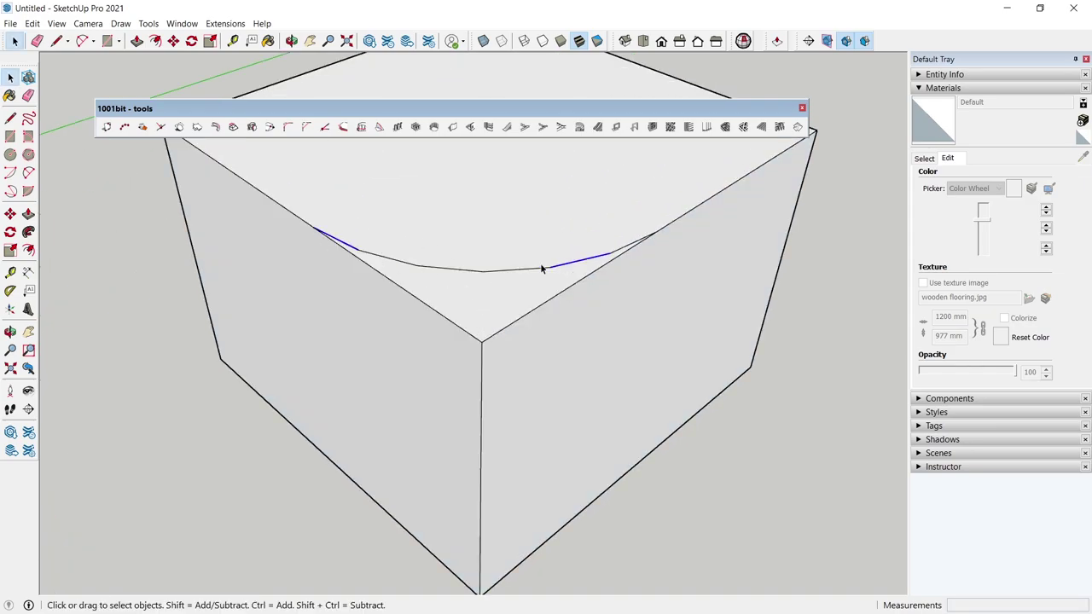
{"action": "left_click", "coordinate": [442, 315]}
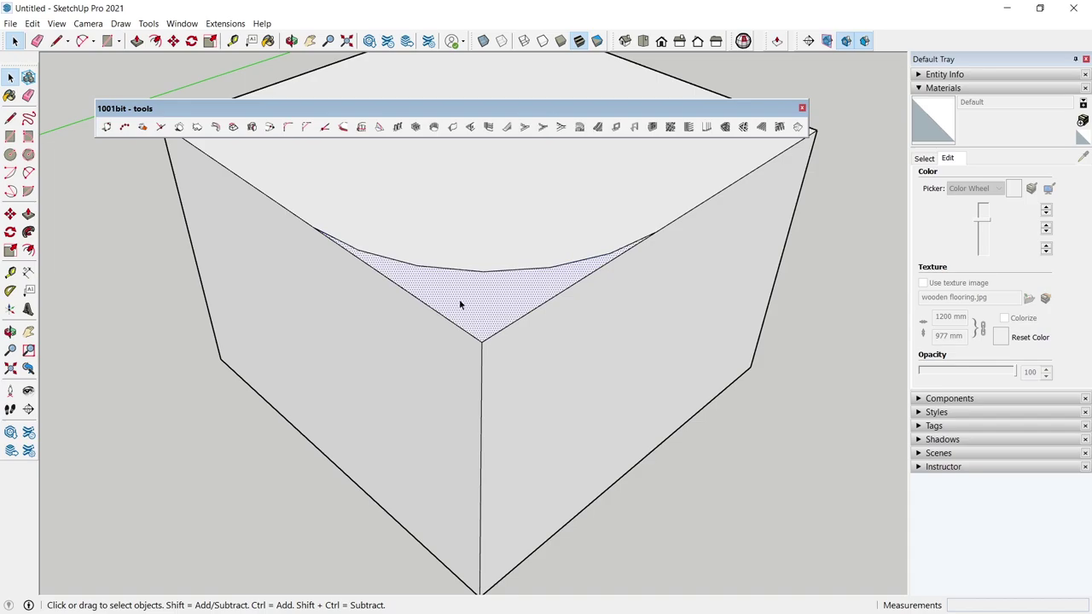
{"action": "scroll", "coordinate": [459, 304], "scroll_direction": "down", "scroll_amount": 2}
{"action": "key", "text": "p"}
{"action": "mouse_move", "coordinate": [471, 298]}
{"action": "left_mouse_down"}
{"action": "mouse_move", "coordinate": [419, 537]}
{"action": "mouse_move", "coordinate": [408, 483]}
{"action": "mouse_move", "coordinate": [461, 507]}
{"action": "left_mouse_up"}
{"action": "key", "text": "space"}
Step: Select the box's top face and front top edge, viewing it from above
{"action": "scroll", "coordinate": [530, 402], "scroll_direction": "down", "scroll_amount": 3}
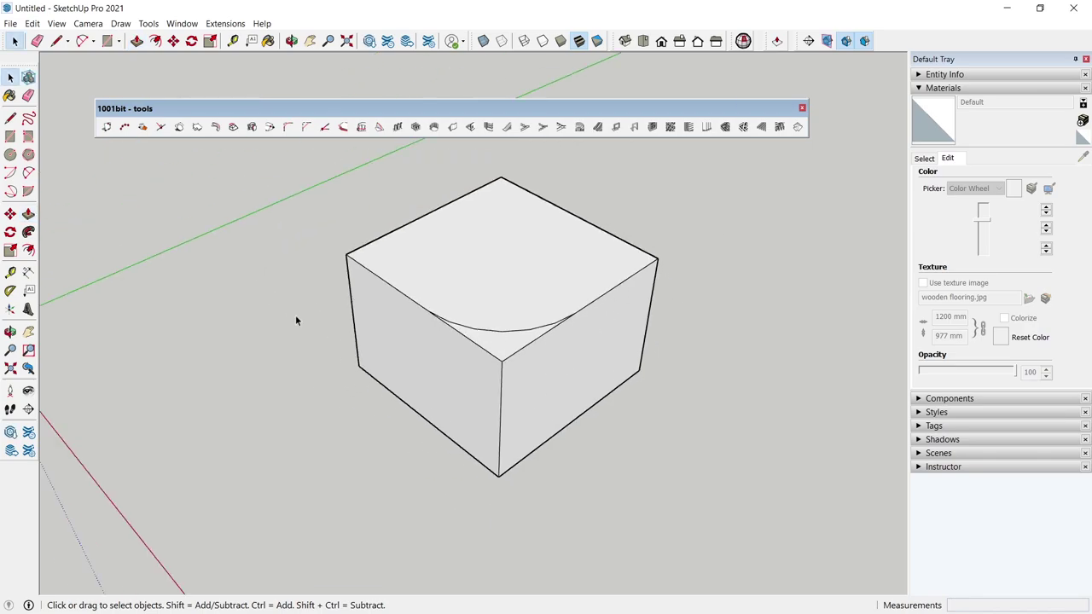
{"action": "mouse_move", "coordinate": [296, 320]}
{"action": "middle_mouse_down"}
{"action": "mouse_move", "coordinate": [714, 354]}
{"action": "mouse_move", "coordinate": [302, 333]}
{"action": "middle_mouse_up"}
{"action": "left_click", "coordinate": [329, 337]}
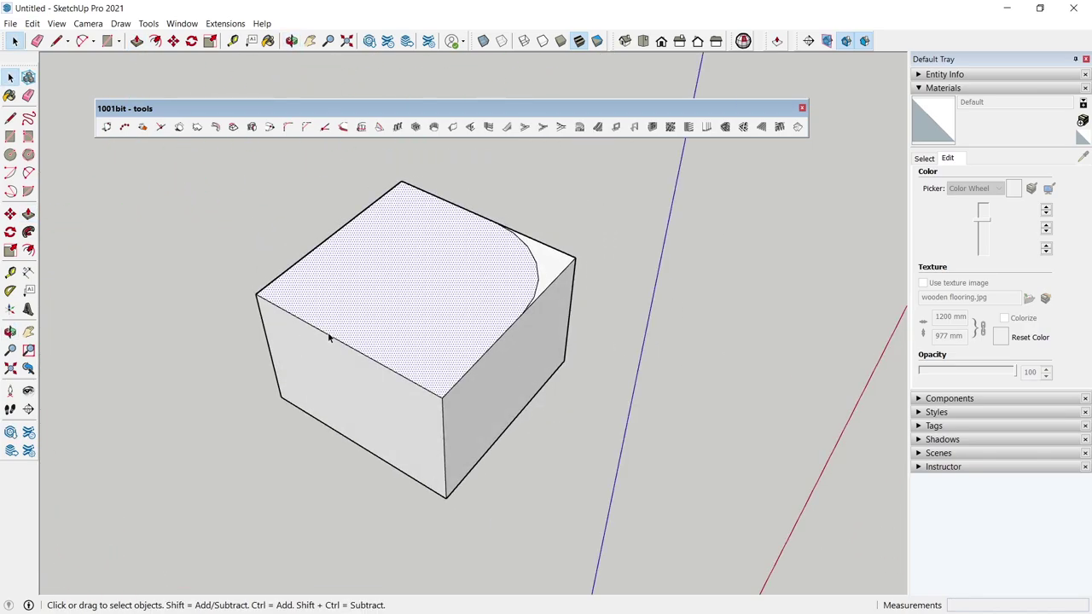
{"action": "left_click", "coordinate": [334, 336]}
{"action": "mouse_move", "coordinate": [367, 392]}
{"action": "middle_mouse_down"}
{"action": "mouse_move", "coordinate": [443, 381]}
{"action": "mouse_move", "coordinate": [278, 334]}
{"action": "middle_mouse_up"}
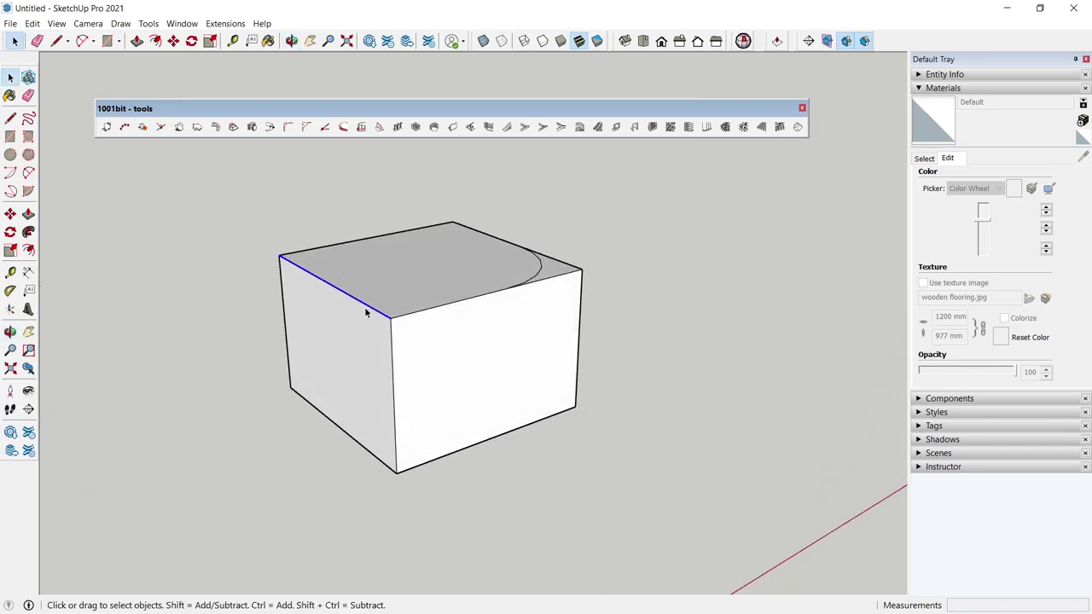
Step: Fillet the front vertical edge and top edge with a 200 mm radius, then orbit to view it
{"action": "scroll", "coordinate": [365, 310], "scroll_direction": "up", "scroll_amount": 3}
{"action": "left_click", "coordinate": [288, 126]}
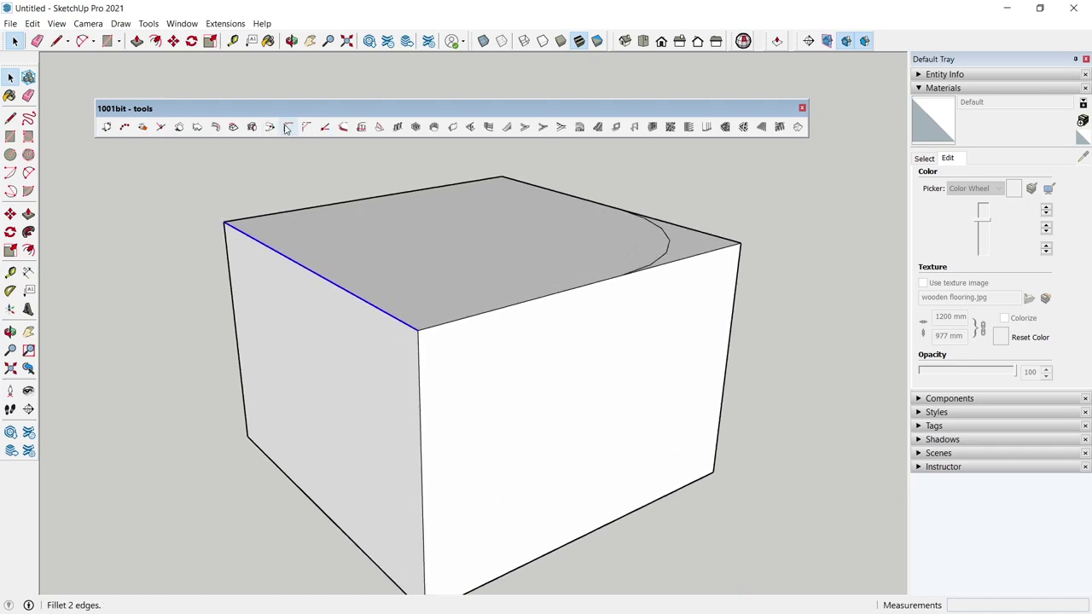
{"action": "left_click", "coordinate": [418, 378]}
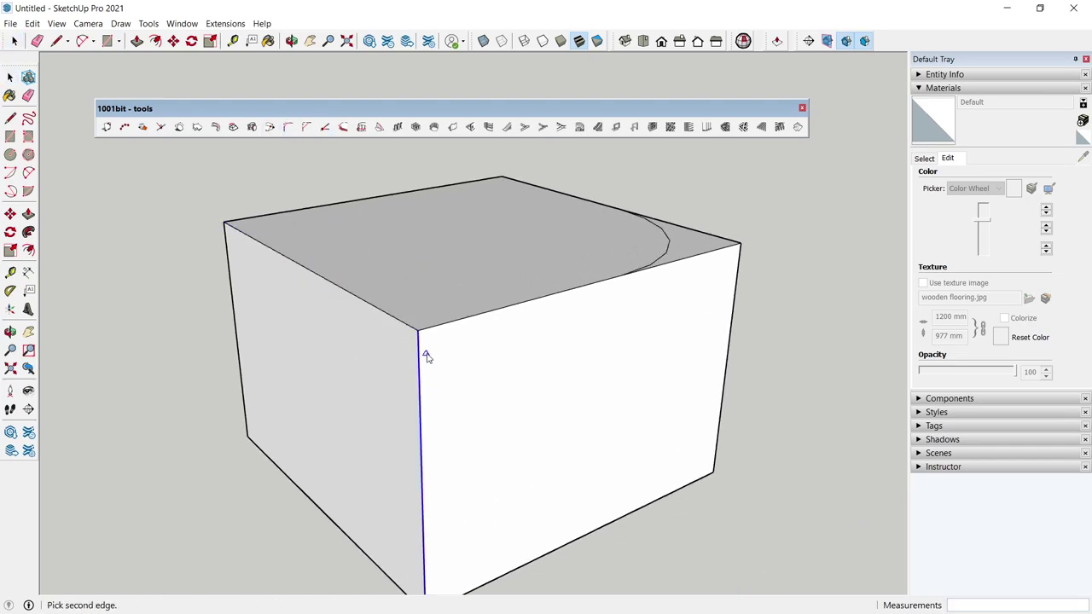
{"action": "left_click", "coordinate": [470, 318]}
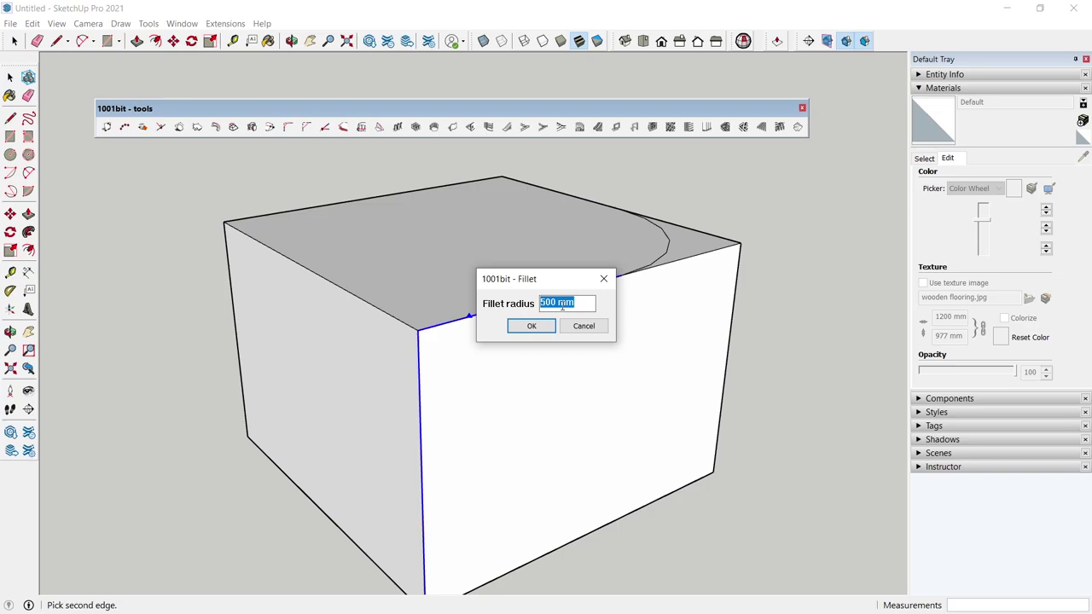
{"action": "type", "text": "200"}
{"action": "key", "text": "Return"}
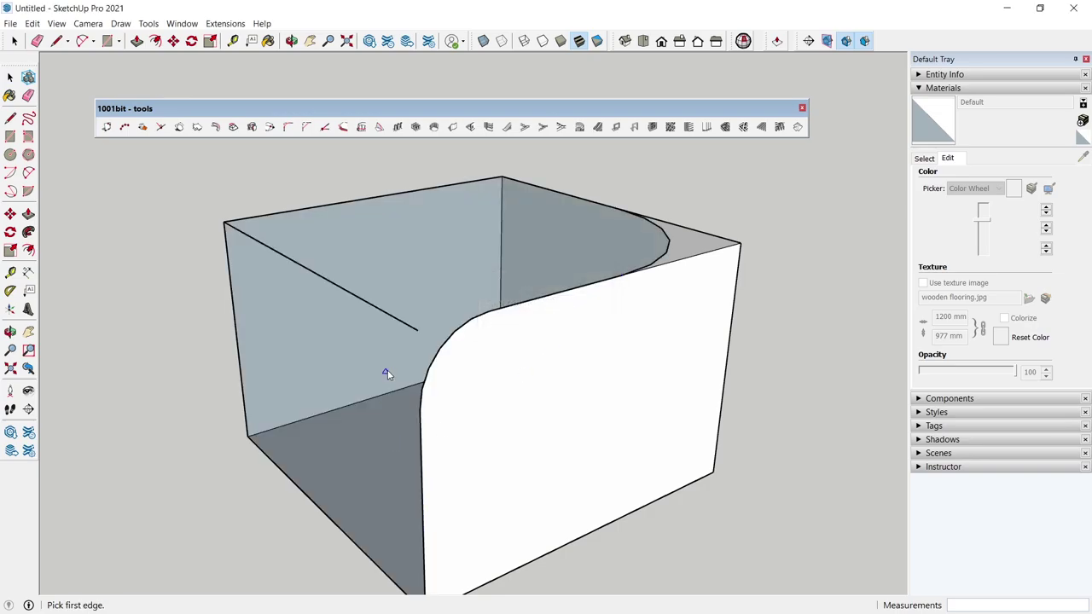
{"action": "key", "text": "space"}
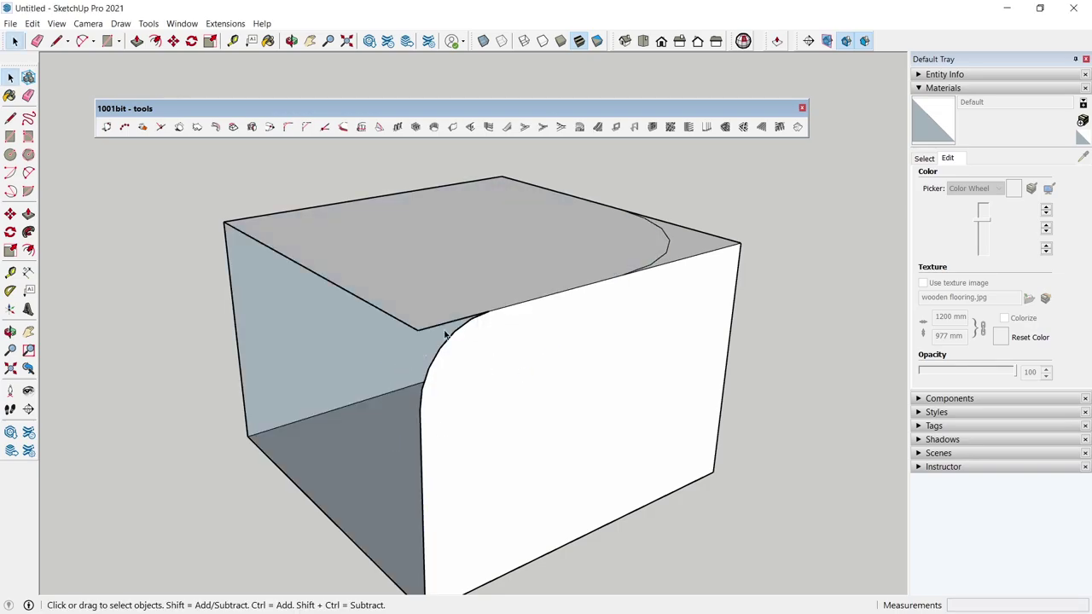
{"action": "scroll", "coordinate": [480, 424], "scroll_direction": "up", "scroll_amount": 5}
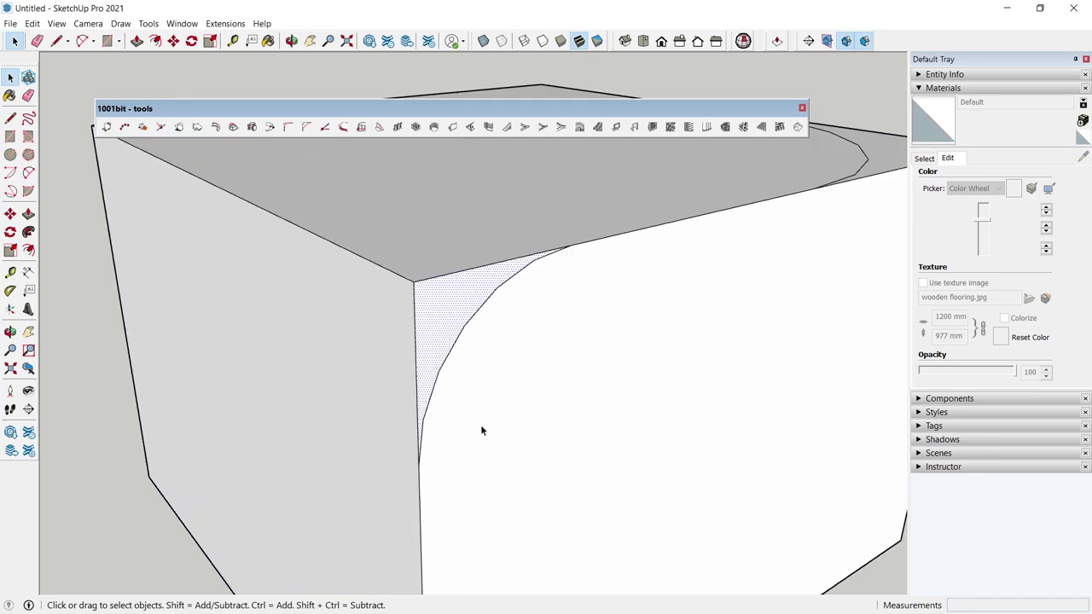
{"action": "middle_click_drag", "start_coordinate": [480, 424], "coordinate": [332, 349]}
{"action": "scroll", "coordinate": [333, 349], "scroll_direction": "down", "scroll_amount": 4}
{"action": "scroll", "coordinate": [361, 430], "scroll_direction": "down", "scroll_amount": 3}
{"action": "middle_click_drag", "start_coordinate": [341, 415], "coordinate": [609, 308]}
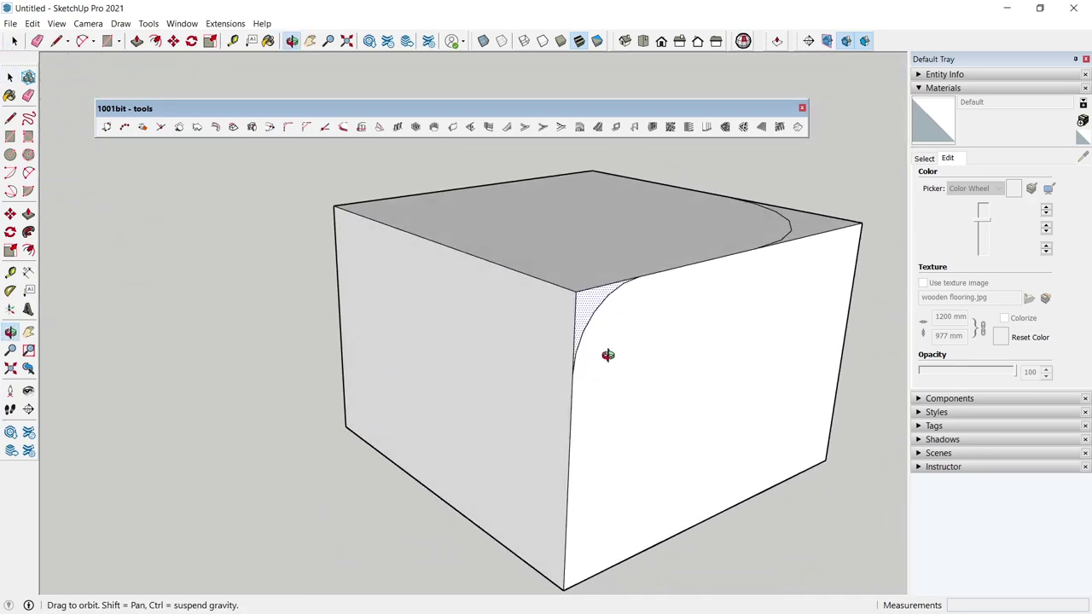
Step: Push the fillet face 1142 mm along the whole top edge
{"action": "key", "text": "p"}
{"action": "mouse_move", "coordinate": [609, 304]}
{"action": "left_mouse_down"}
{"action": "mouse_move", "coordinate": [312, 261]}
{"action": "mouse_move", "coordinate": [321, 256]}
{"action": "left_mouse_up"}
{"action": "left_click", "coordinate": [321, 256]}
Step: Push the box's end face in by 788 mm
{"action": "middle_click_drag", "start_coordinate": [316, 333], "coordinate": [731, 244]}
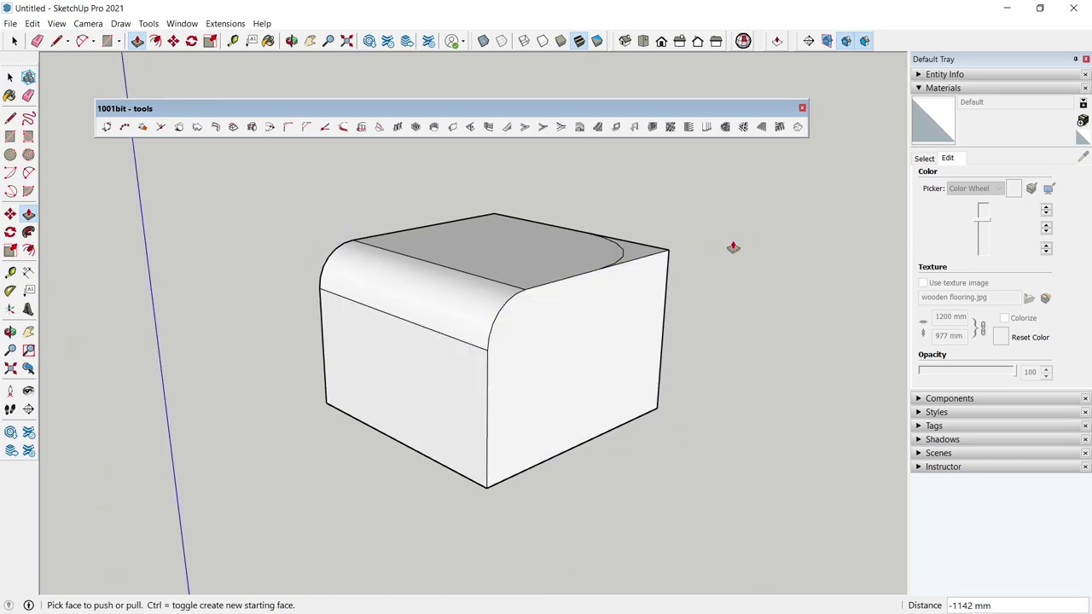
{"action": "left_click_drag", "start_coordinate": [639, 250], "coordinate": [612, 413]}
{"action": "left_click", "coordinate": [594, 444]}
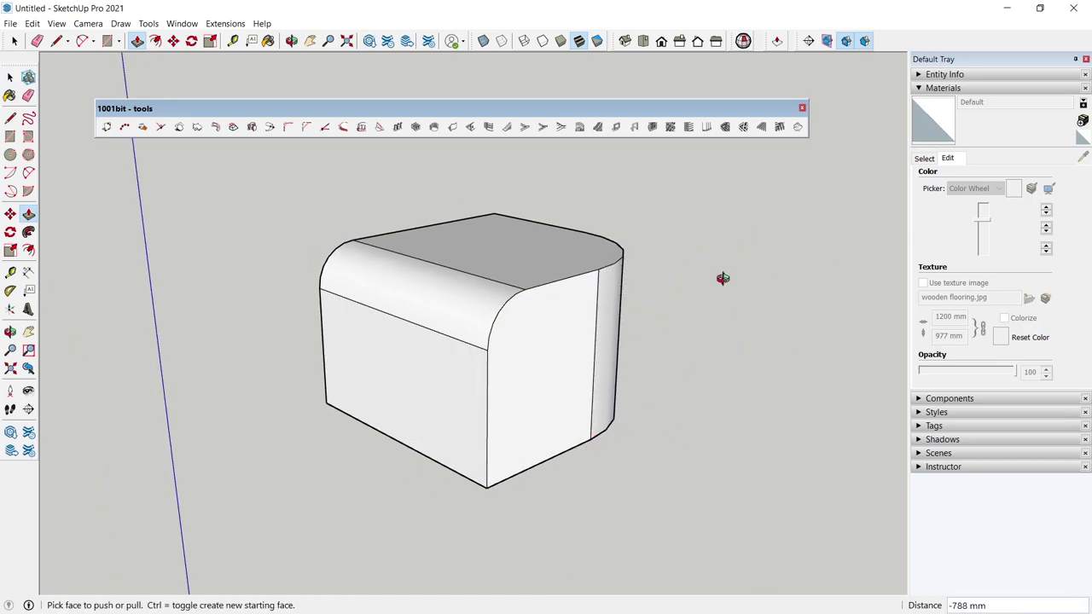
{"action": "mouse_move", "coordinate": [724, 278]}
{"action": "middle_mouse_down"}
{"action": "mouse_move", "coordinate": [298, 401]}
{"action": "mouse_move", "coordinate": [486, 373]}
{"action": "middle_mouse_up"}
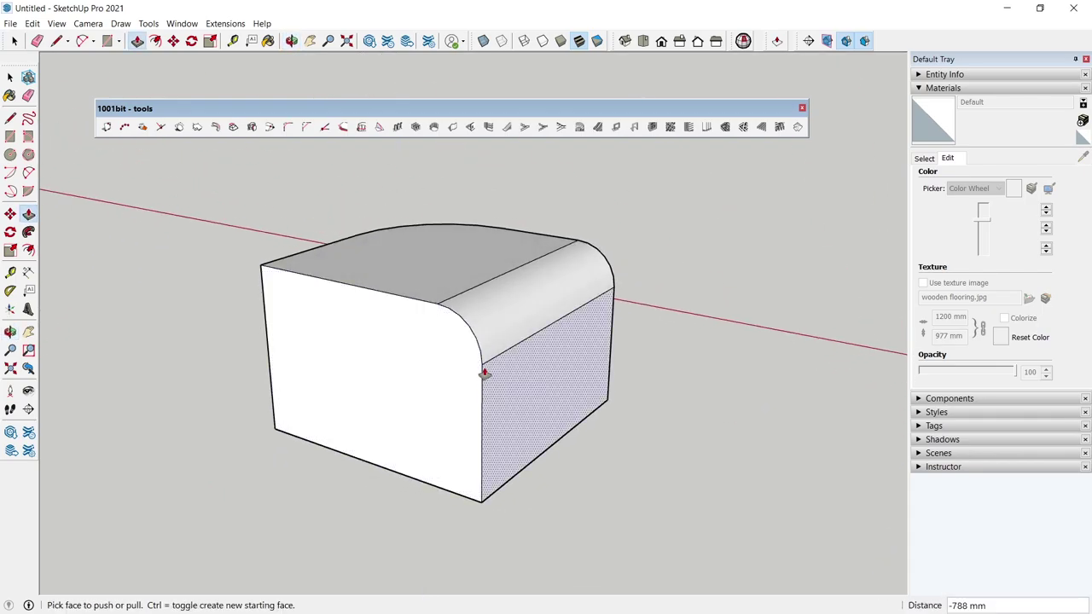
{"action": "mouse_move", "coordinate": [626, 395]}
{"action": "middle_mouse_down"}
{"action": "mouse_move", "coordinate": [493, 393]}
{"action": "mouse_move", "coordinate": [494, 370]}
{"action": "middle_mouse_up"}
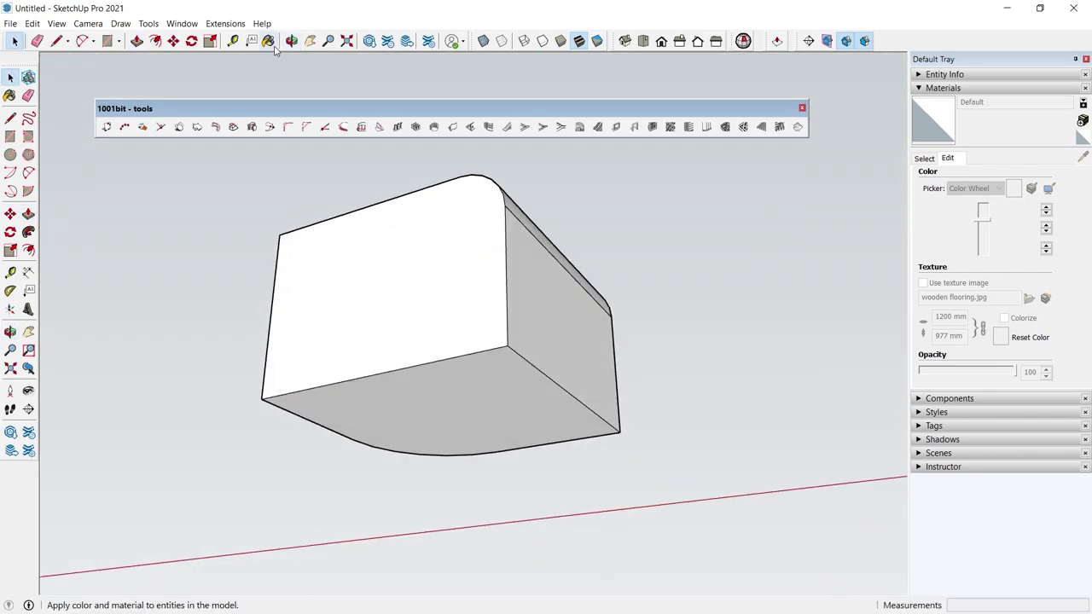
Step: Fillet two more edges of the first box with a radius of 10
{"action": "left_click", "coordinate": [288, 126]}
{"action": "left_click", "coordinate": [419, 365]}
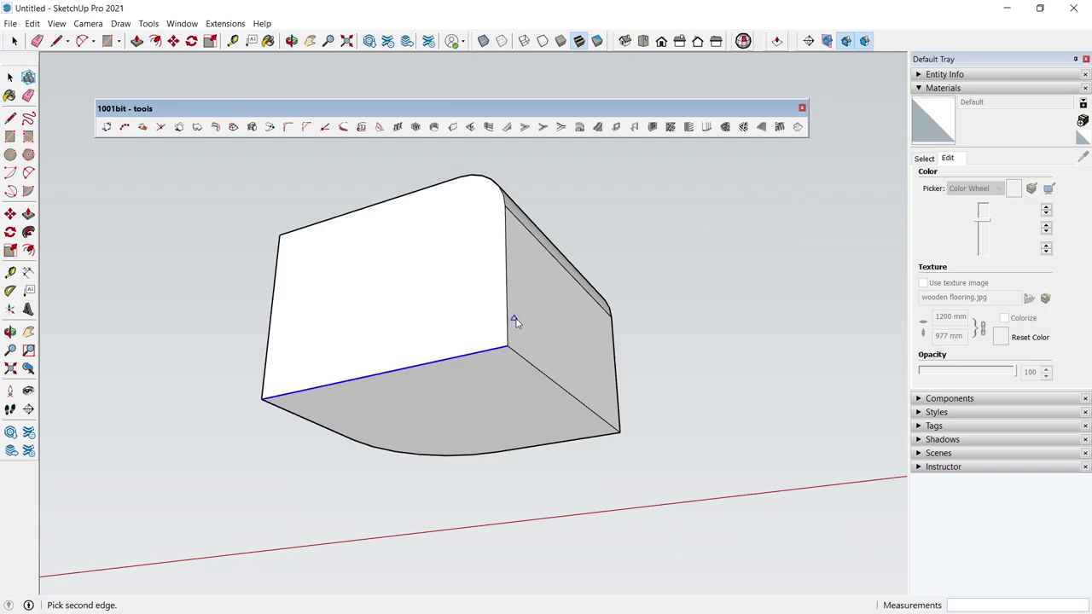
{"action": "left_click", "coordinate": [507, 310]}
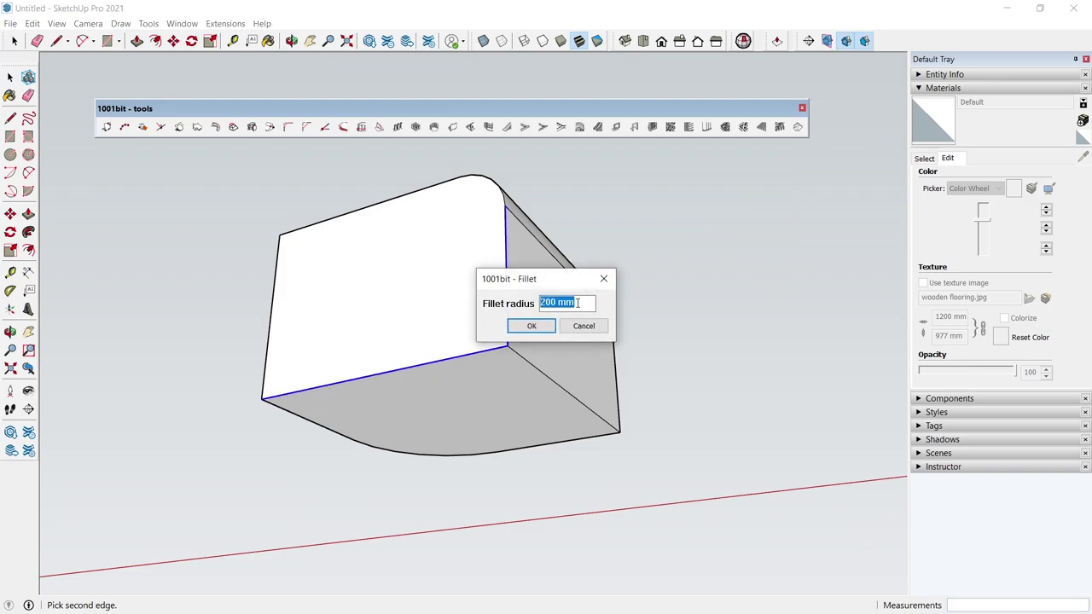
{"action": "type", "text": "100"}
{"action": "key", "text": "Return"}
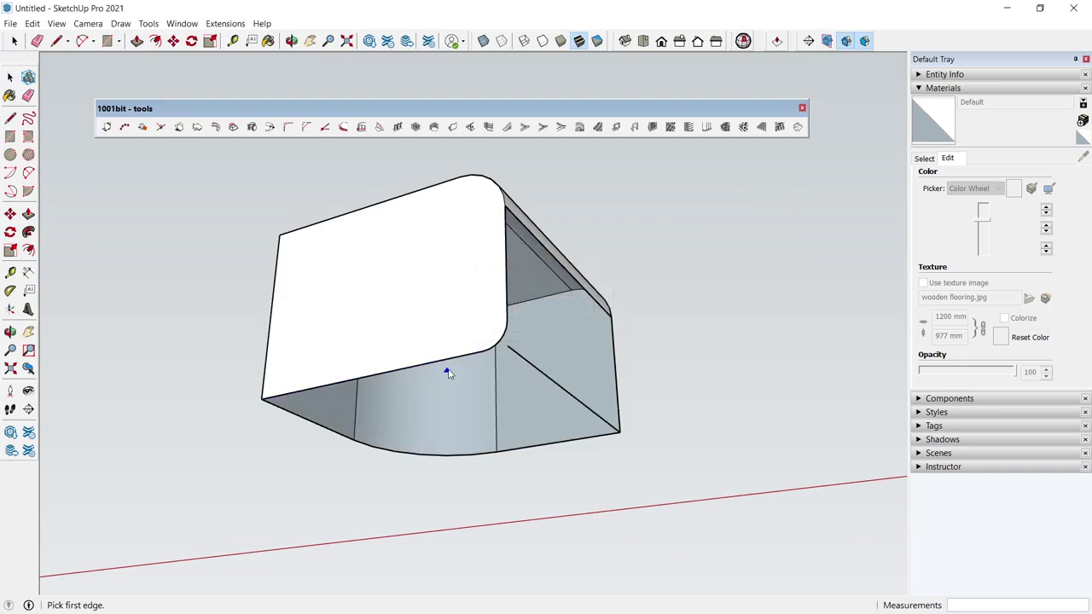
{"action": "key", "text": "space"}
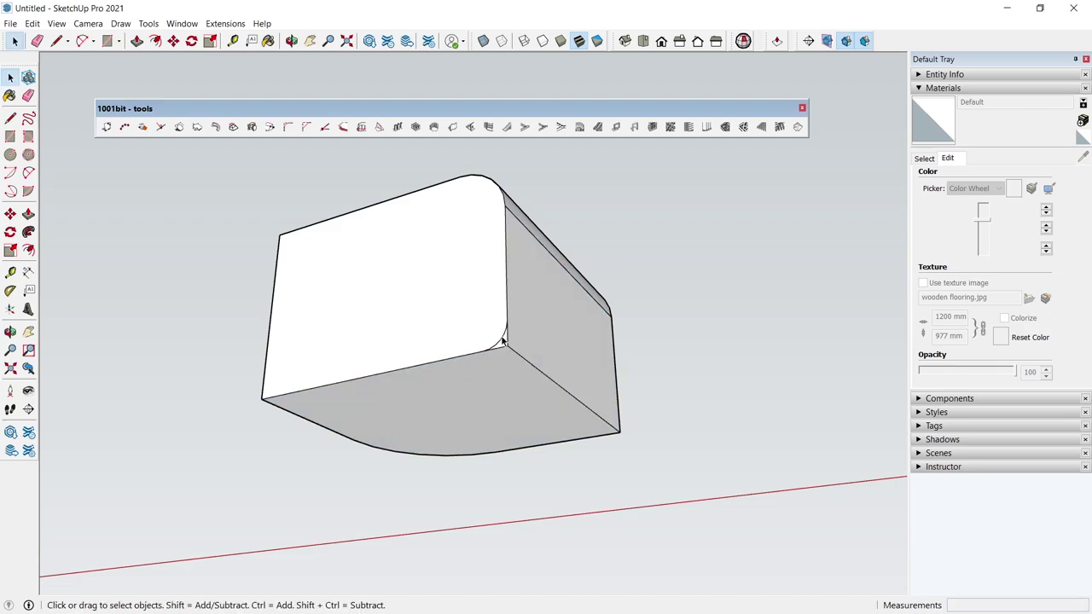
Step: Push the small leftover corner face through the box to trim it
{"action": "scroll", "coordinate": [504, 345], "scroll_direction": "up", "scroll_amount": 2}
{"action": "scroll", "coordinate": [501, 346], "scroll_direction": "up", "scroll_amount": 3}
{"action": "key", "text": "p"}
{"action": "left_click", "coordinate": [504, 348]}
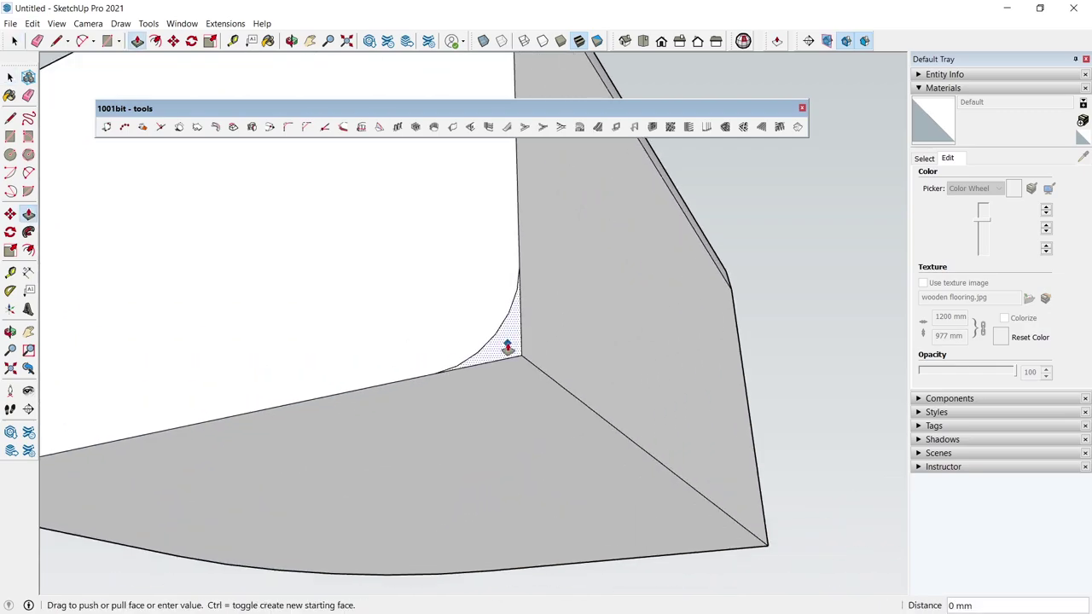
{"action": "scroll", "coordinate": [504, 348], "scroll_direction": "down", "scroll_amount": 4}
{"action": "scroll", "coordinate": [632, 460], "scroll_direction": "down", "scroll_amount": 1}
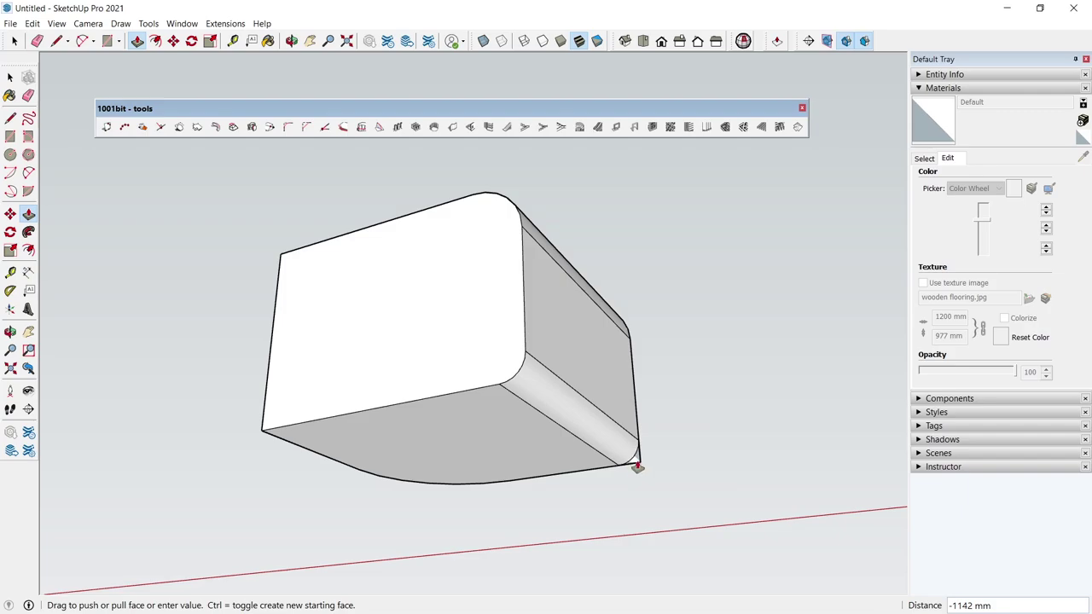
{"action": "left_click", "coordinate": [639, 468]}
{"action": "mouse_move", "coordinate": [478, 324]}
{"action": "middle_mouse_down"}
{"action": "mouse_move", "coordinate": [478, 459]}
{"action": "mouse_move", "coordinate": [446, 336]}
{"action": "mouse_move", "coordinate": [160, 351]}
{"action": "mouse_move", "coordinate": [239, 370]}
{"action": "mouse_move", "coordinate": [529, 383]}
{"action": "mouse_move", "coordinate": [368, 383]}
{"action": "middle_mouse_up"}
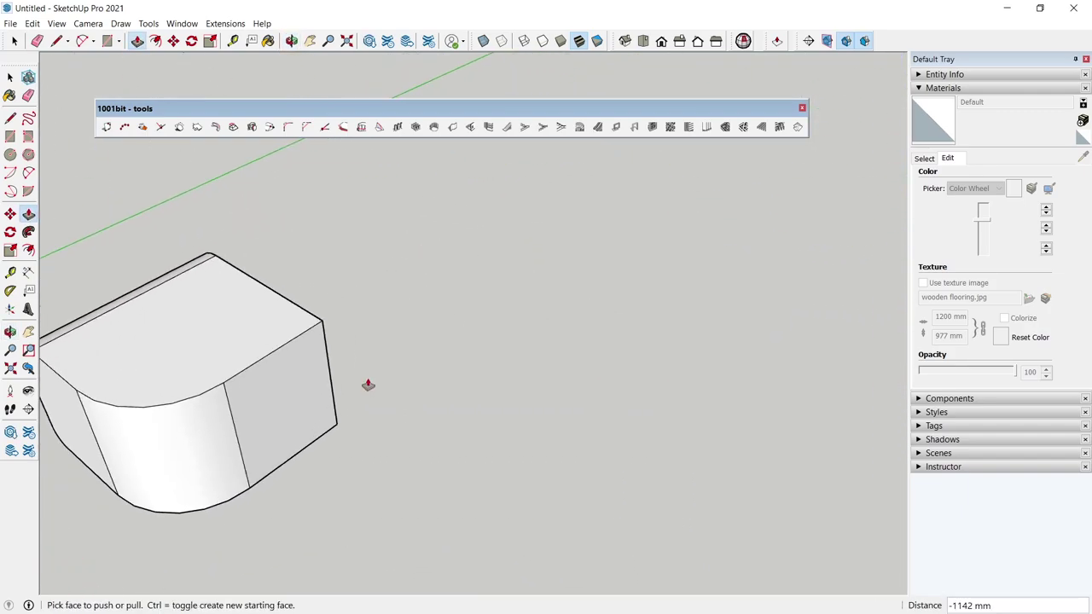
Step: Draw a new rectangle beside the first box and extrude it into a second box
{"action": "key", "text": "r"}
{"action": "left_click", "coordinate": [448, 297]}
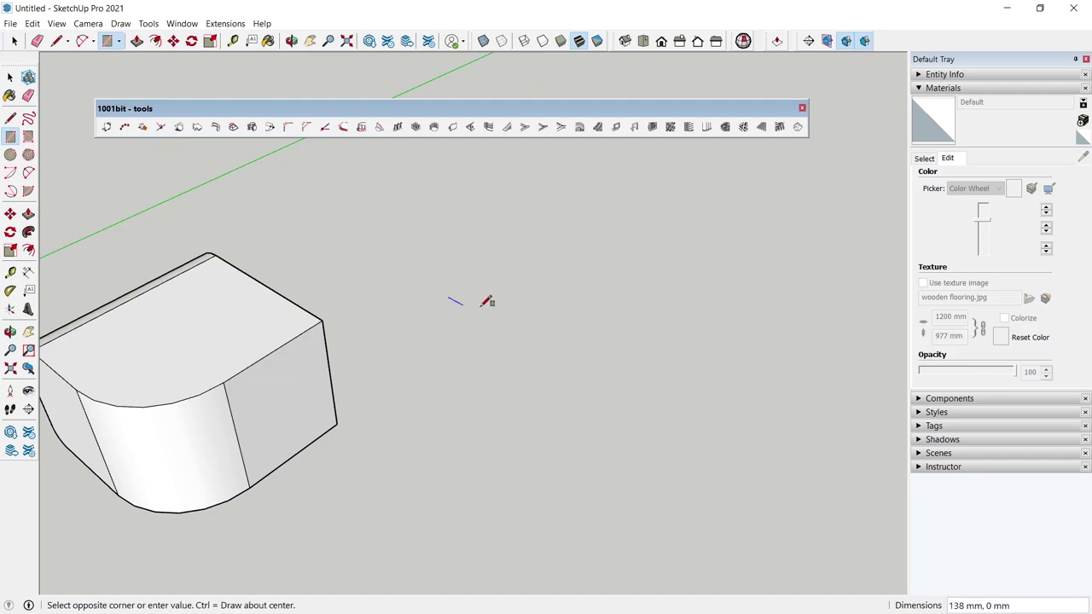
{"action": "left_click", "coordinate": [632, 273]}
{"action": "key", "text": "p"}
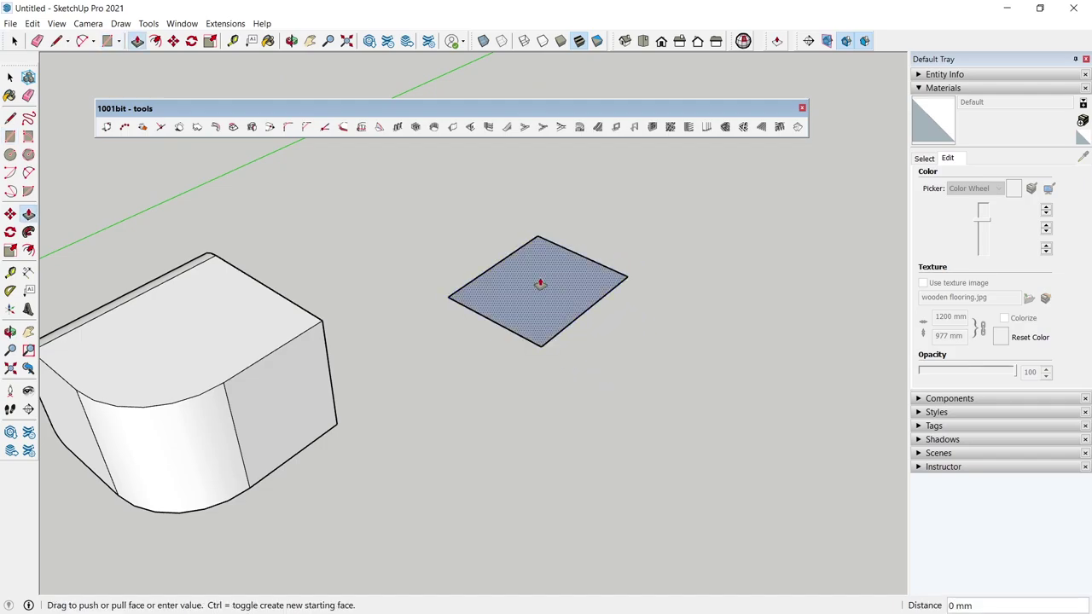
{"action": "left_click", "coordinate": [537, 283]}
{"action": "left_click", "coordinate": [498, 208]}
{"action": "key", "text": "space"}
{"action": "middle_click_drag", "start_coordinate": [512, 195], "coordinate": [251, 205]}
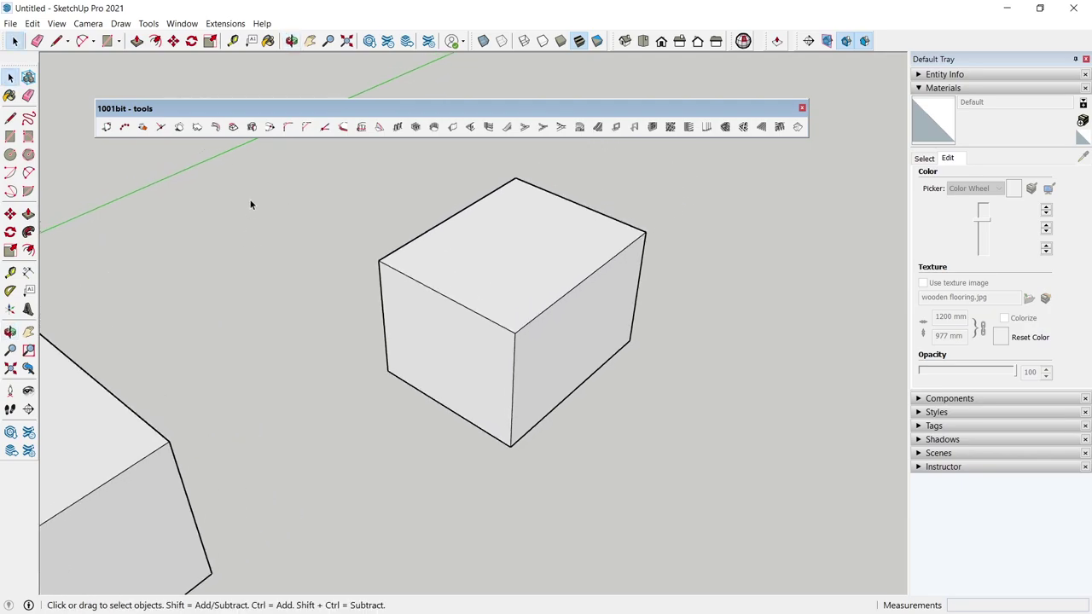
Step: Chamfer the top front and top right edges with 200 mm for both distances
{"action": "left_click", "coordinate": [306, 128]}
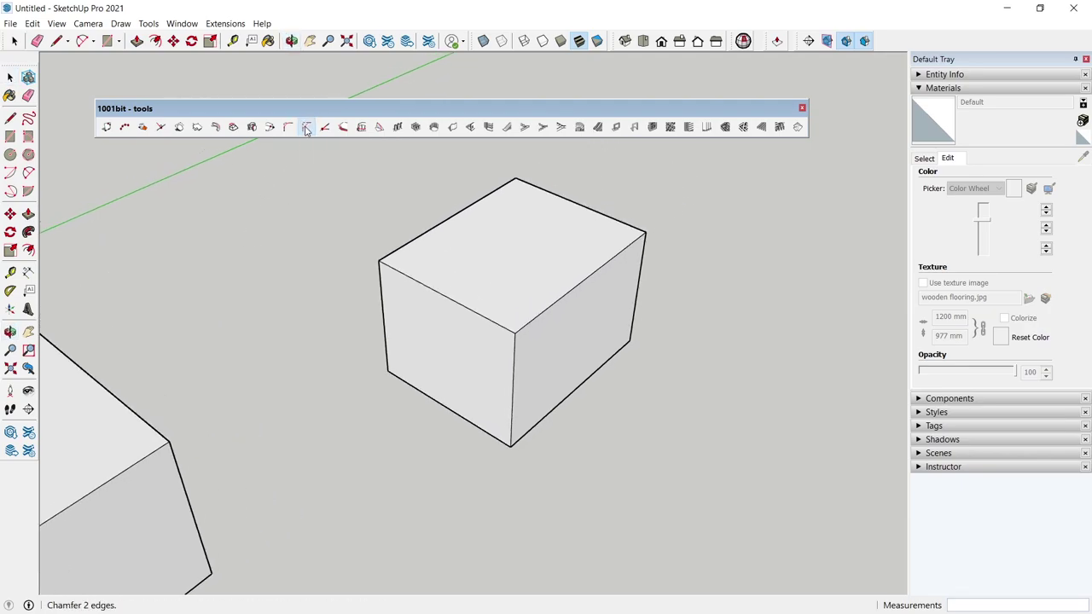
{"action": "left_click", "coordinate": [445, 296]}
{"action": "left_click", "coordinate": [556, 303]}
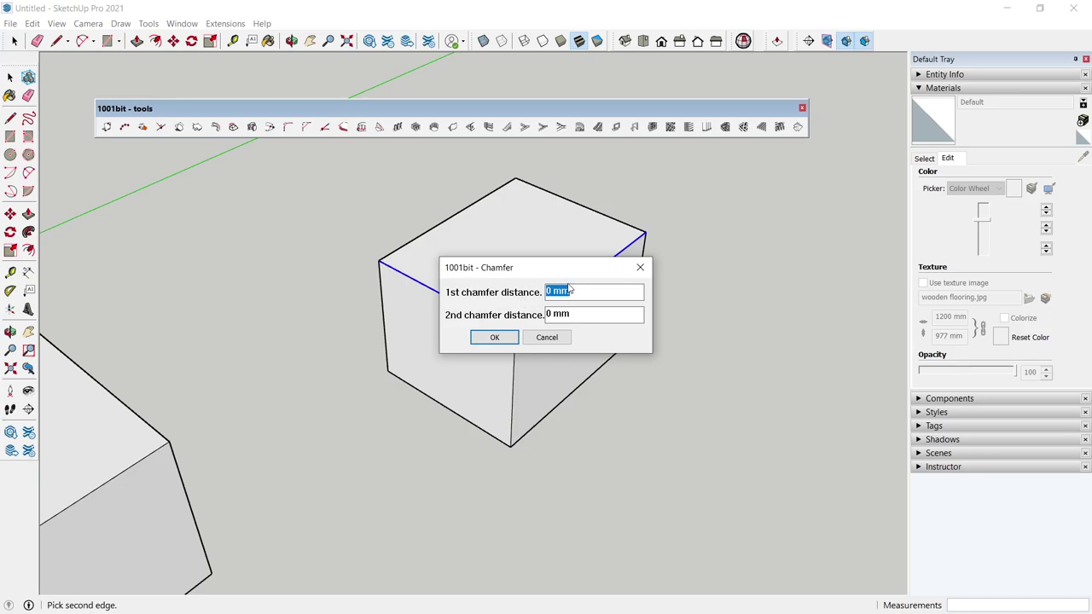
{"action": "type", "text": "20"}
{"action": "key", "text": "BackSpace"}
{"action": "left_click", "coordinate": [550, 314]}
{"action": "type", "text": "00"}
{"action": "left_click", "coordinate": [494, 337]}
Step: Zoom and orbit around the second box to inspect the new chamfer
{"action": "scroll", "coordinate": [476, 327], "scroll_direction": "up", "scroll_amount": 3}
{"action": "scroll", "coordinate": [512, 312], "scroll_direction": "down", "scroll_amount": 2}
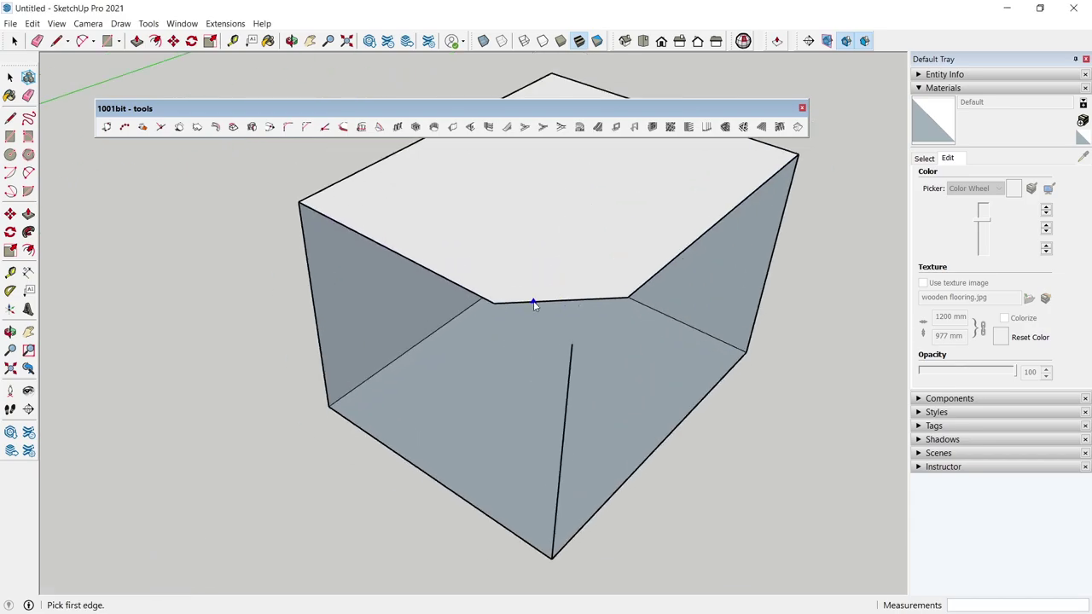
{"action": "scroll", "coordinate": [589, 303], "scroll_direction": "down", "scroll_amount": 1}
{"action": "scroll", "coordinate": [535, 312], "scroll_direction": "down", "scroll_amount": 2}
{"action": "key", "text": "space"}
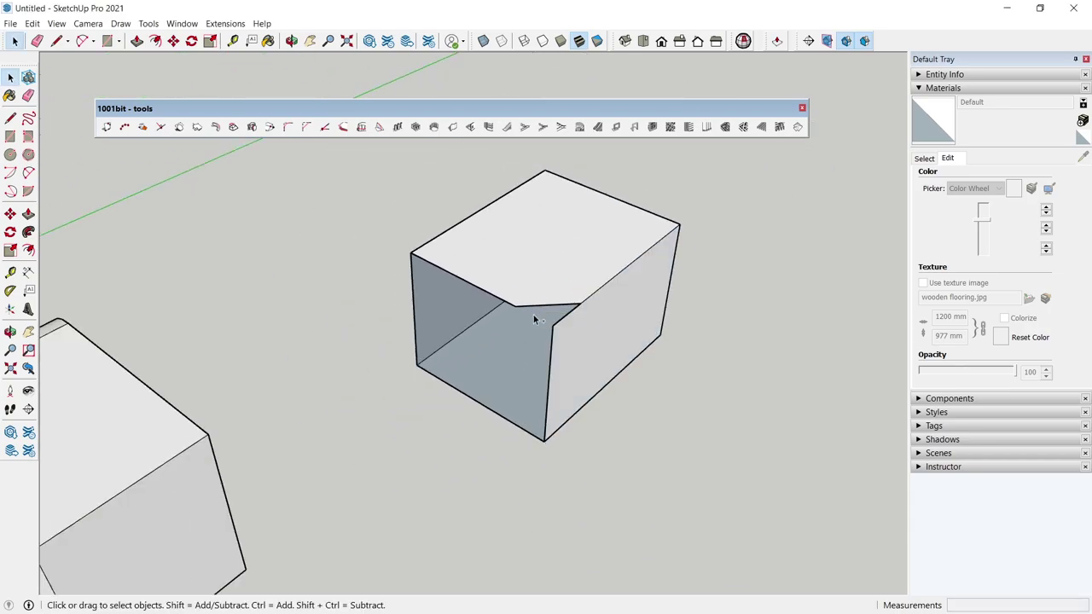
{"action": "scroll", "coordinate": [529, 325], "scroll_direction": "up", "scroll_amount": 3}
{"action": "scroll", "coordinate": [500, 350], "scroll_direction": "down", "scroll_amount": 2}
{"action": "scroll", "coordinate": [546, 358], "scroll_direction": "down", "scroll_amount": 2}
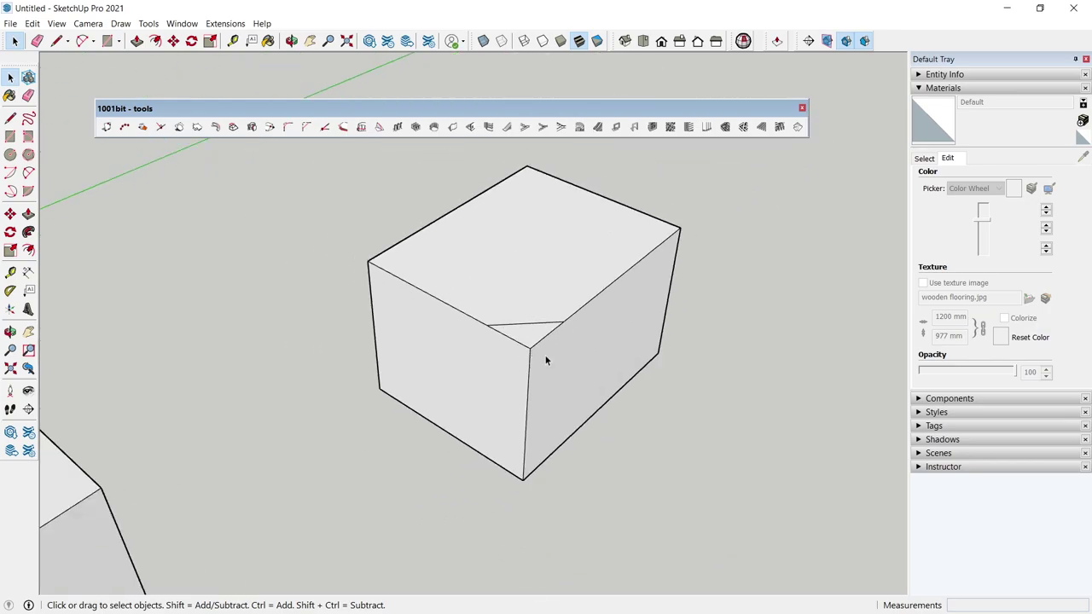
{"action": "middle_click_drag", "start_coordinate": [546, 358], "coordinate": [503, 378]}
{"action": "scroll", "coordinate": [463, 349], "scroll_direction": "up", "scroll_amount": 2}
{"action": "scroll", "coordinate": [570, 391], "scroll_direction": "up", "scroll_amount": 3}
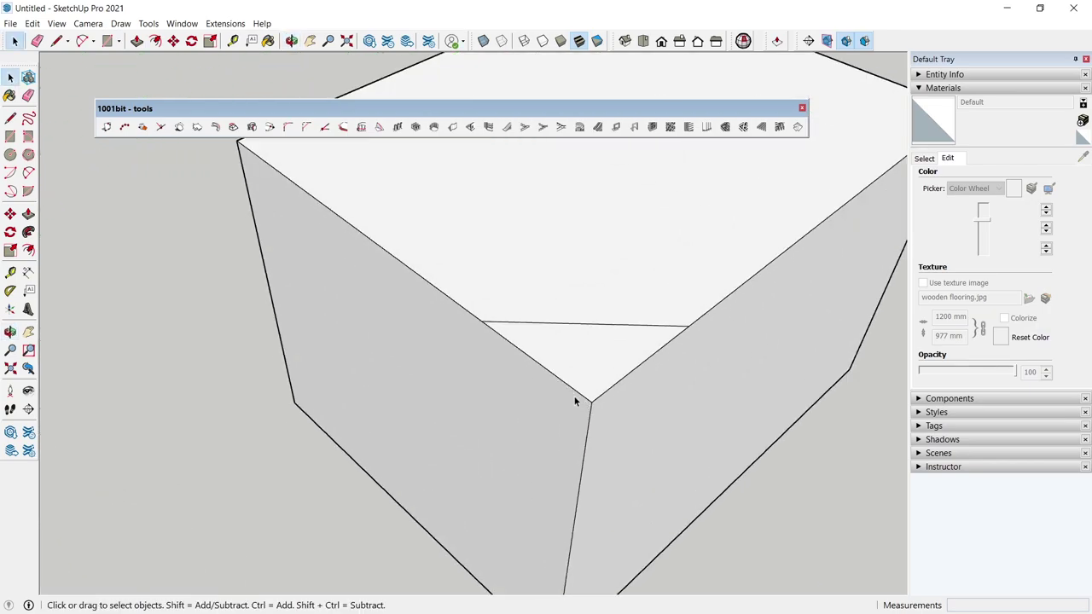
{"action": "scroll", "coordinate": [539, 409], "scroll_direction": "down", "scroll_amount": 2}
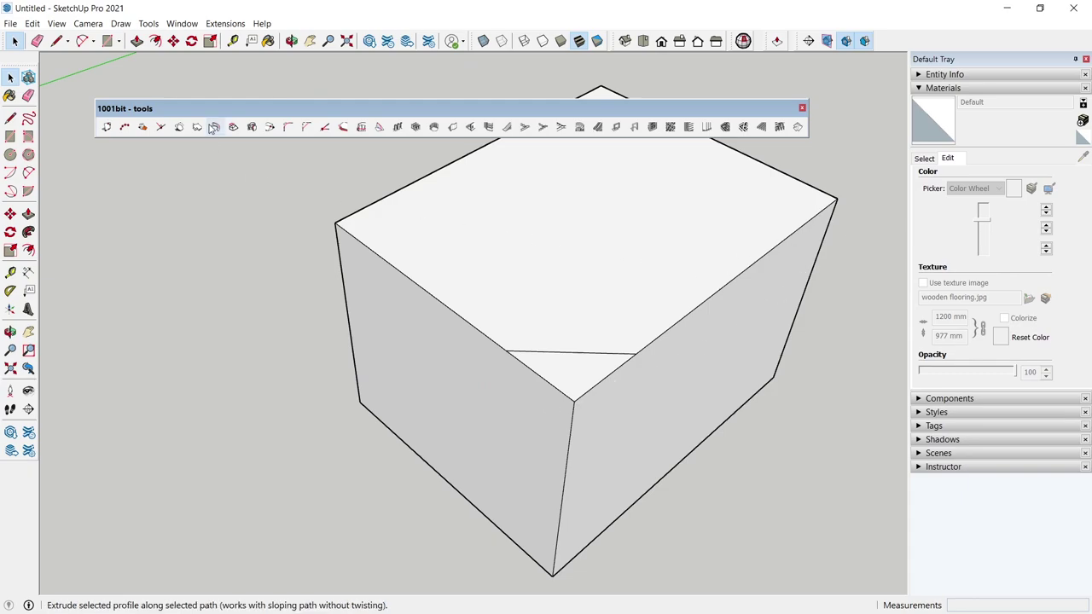
{"action": "scroll", "coordinate": [286, 233], "scroll_direction": "down", "scroll_amount": 2}
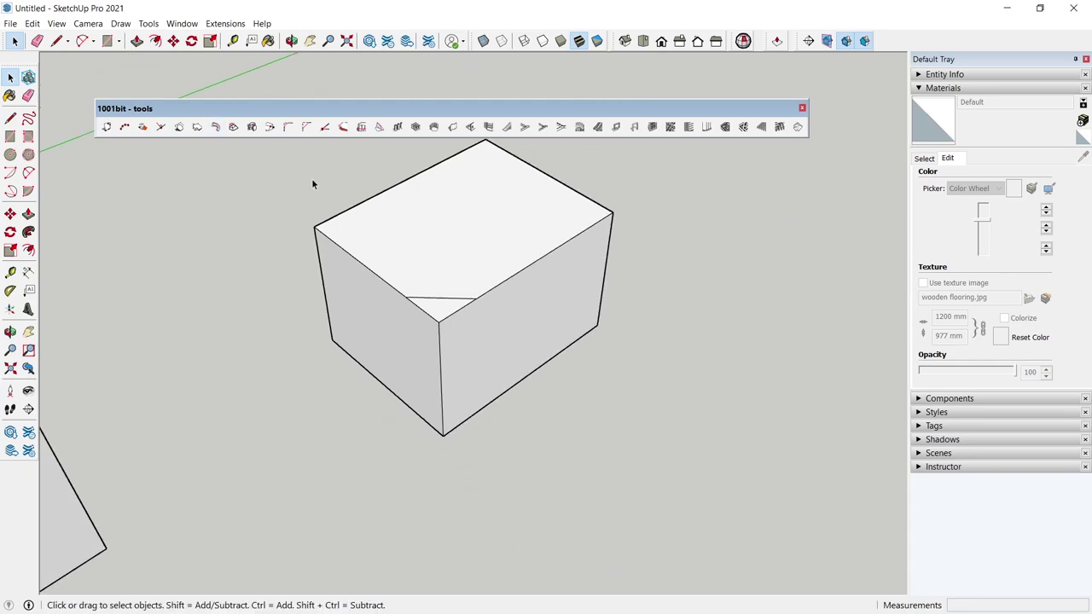
Step: Chamfer the front top edge and right vertical edge with distances 200 mm and 45 mm
{"action": "left_click", "coordinate": [309, 129]}
{"action": "middle_click_drag", "start_coordinate": [685, 332], "coordinate": [373, 409]}
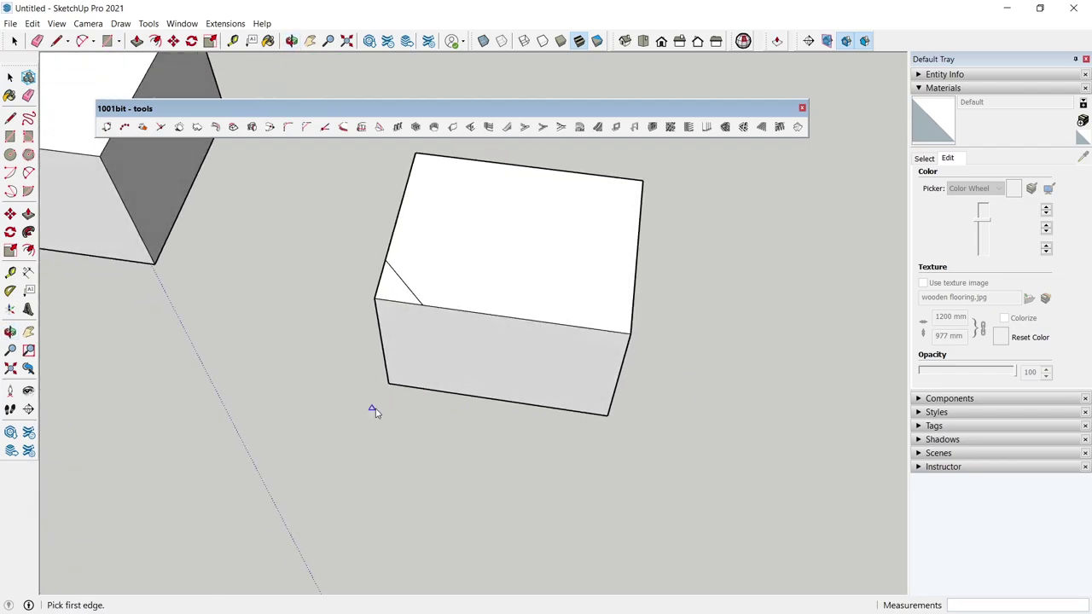
{"action": "left_click", "coordinate": [598, 331]}
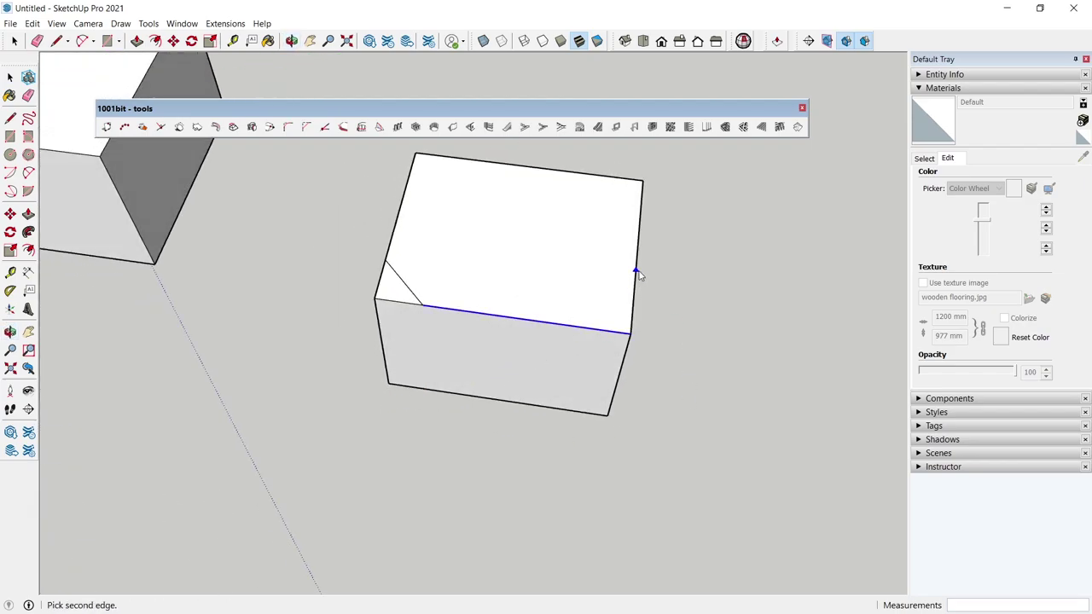
{"action": "left_click", "coordinate": [636, 273]}
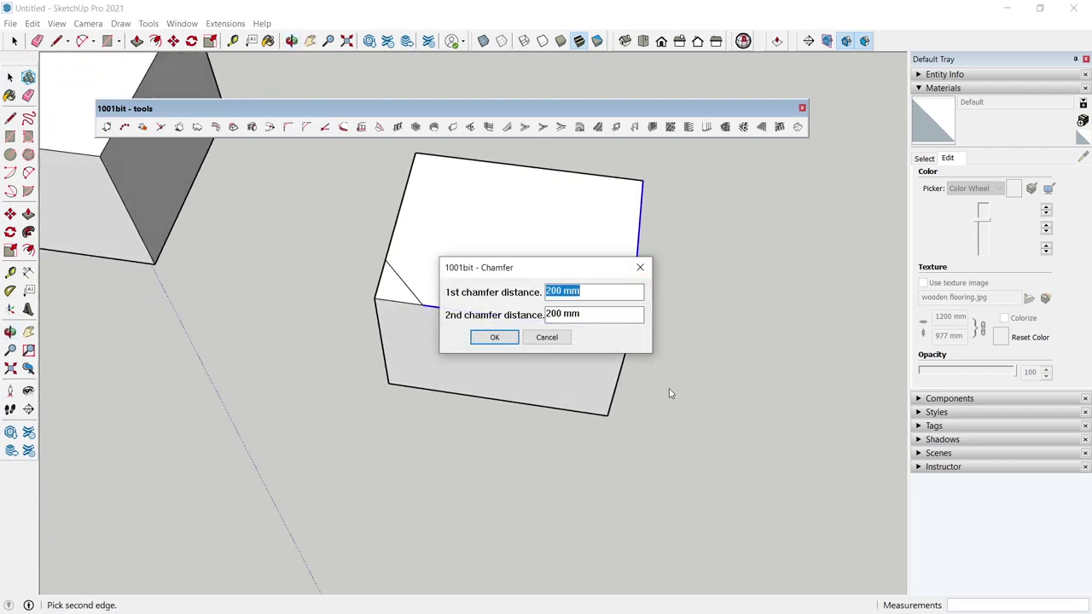
{"action": "left_click", "coordinate": [570, 293]}
{"action": "left_click_drag", "start_coordinate": [566, 314], "coordinate": [545, 317]}
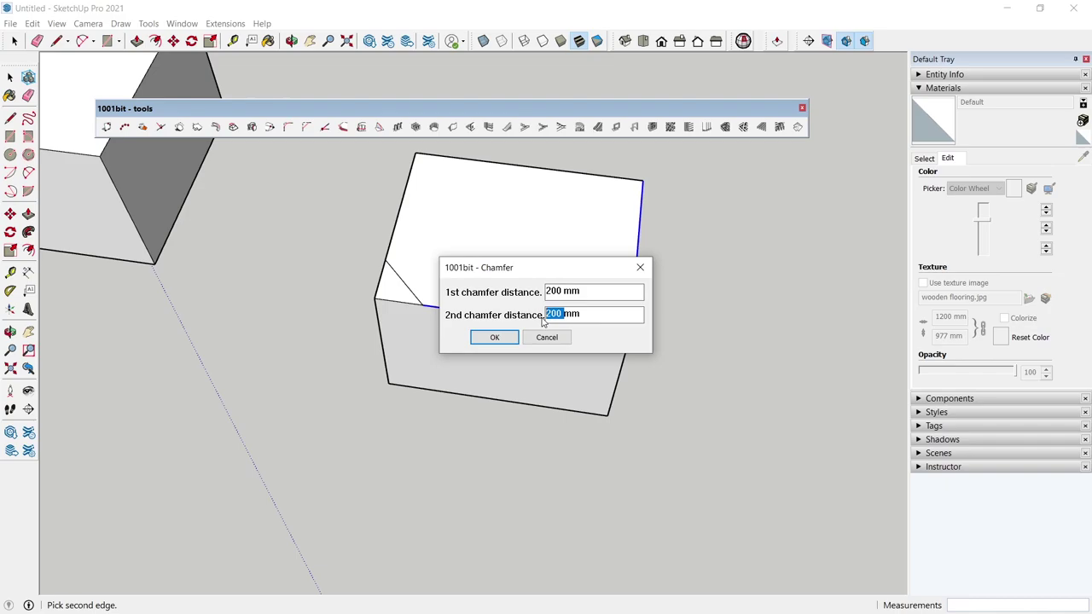
{"action": "type", "text": "45"}
{"action": "key", "text": "Return"}
Step: Push the lower triangular chamfer face all the way through the second box
{"action": "middle_click_drag", "start_coordinate": [602, 333], "coordinate": [518, 353]}
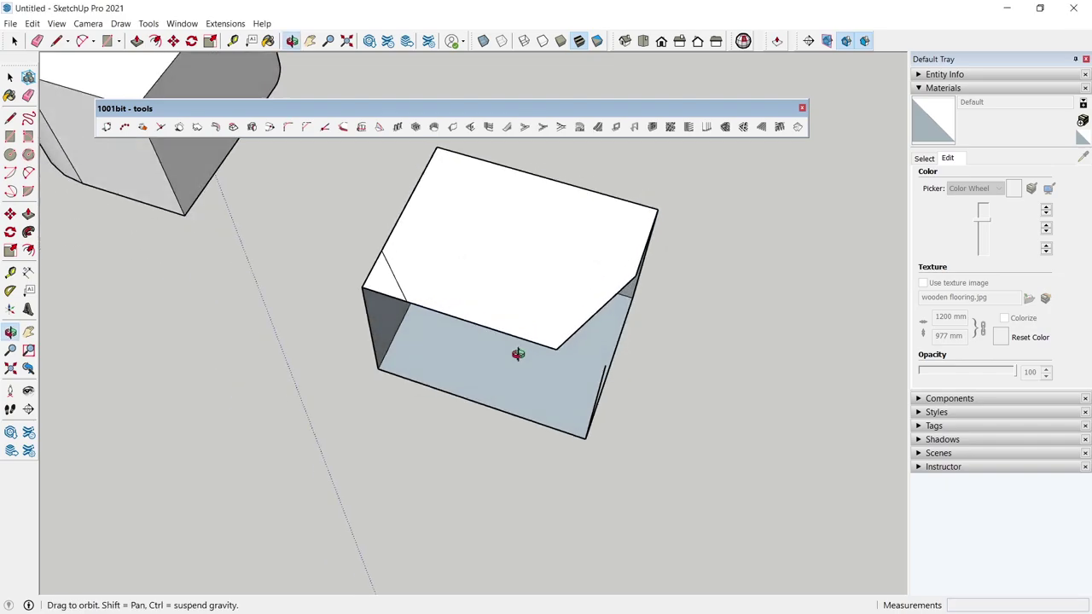
{"action": "scroll", "coordinate": [518, 353], "scroll_direction": "up", "scroll_amount": 3}
{"action": "key", "text": "space"}
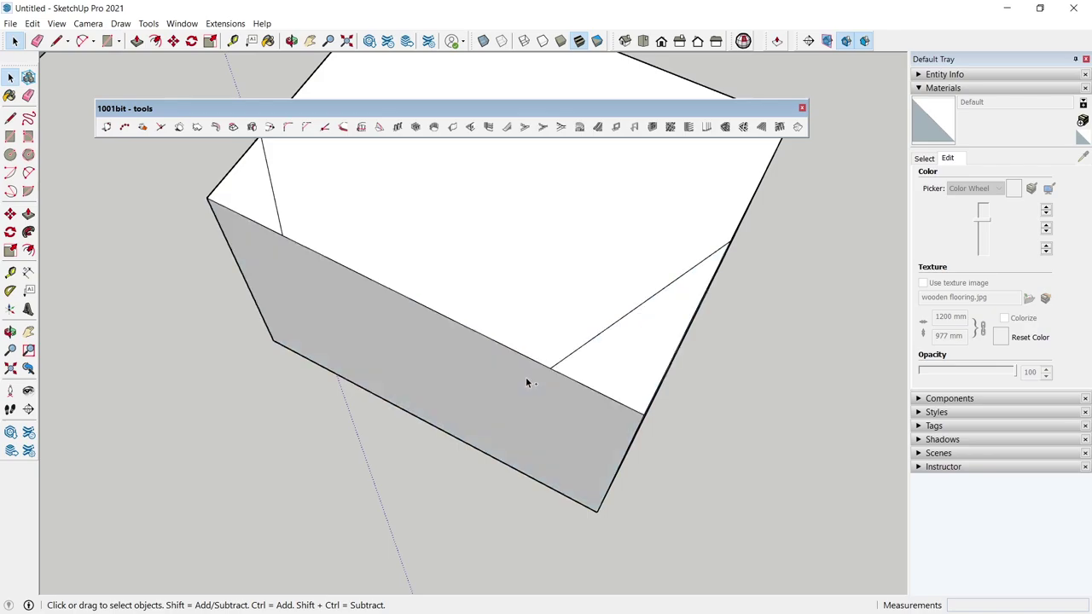
{"action": "mouse_move", "coordinate": [577, 391]}
{"action": "middle_mouse_down"}
{"action": "mouse_move", "coordinate": [646, 316]}
{"action": "mouse_move", "coordinate": [519, 288]}
{"action": "middle_mouse_up"}
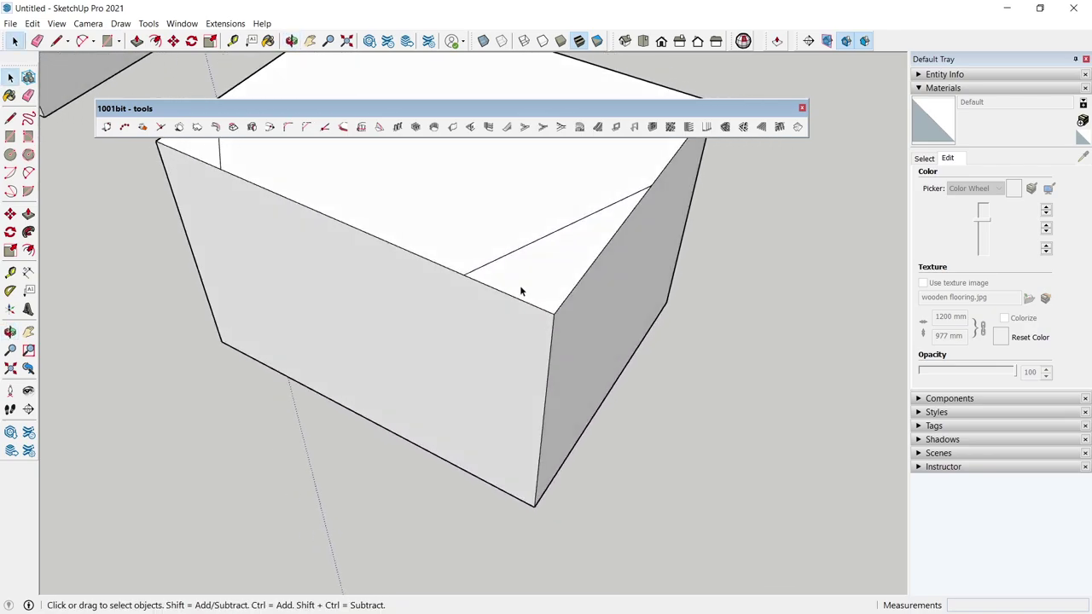
{"action": "left_click", "coordinate": [471, 277]}
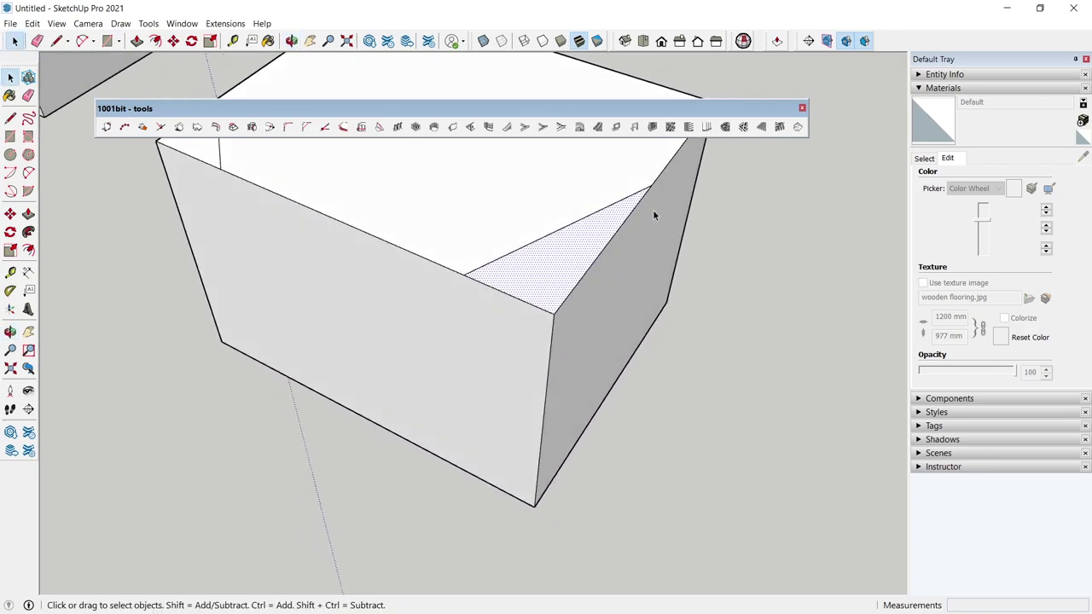
{"action": "middle_click_drag", "start_coordinate": [653, 215], "coordinate": [521, 313]}
{"action": "key", "text": "p"}
{"action": "left_click_drag", "start_coordinate": [532, 297], "coordinate": [502, 433]}
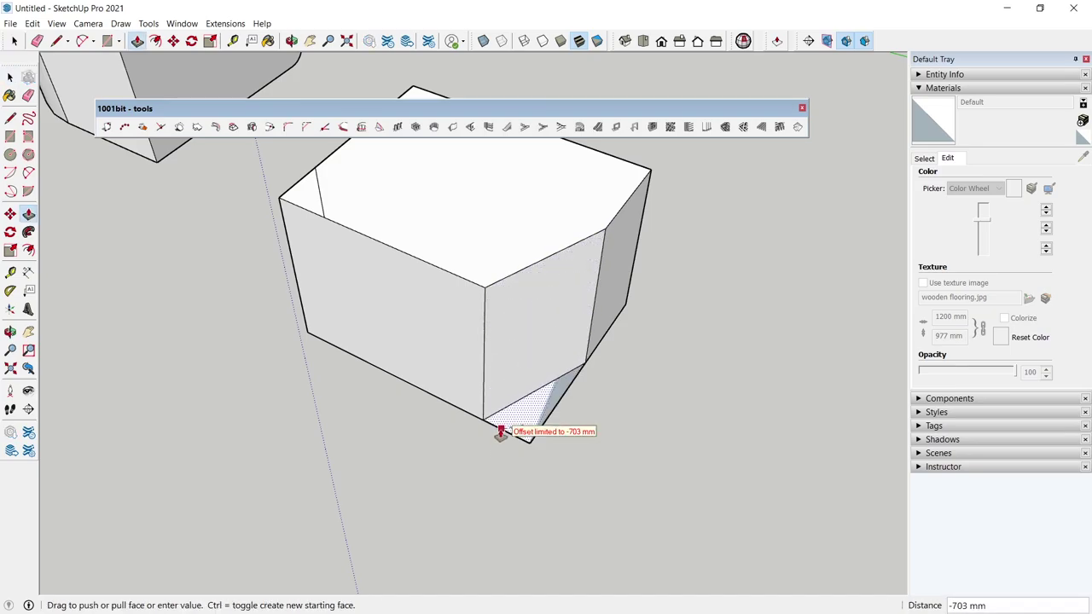
{"action": "left_click", "coordinate": [502, 433]}
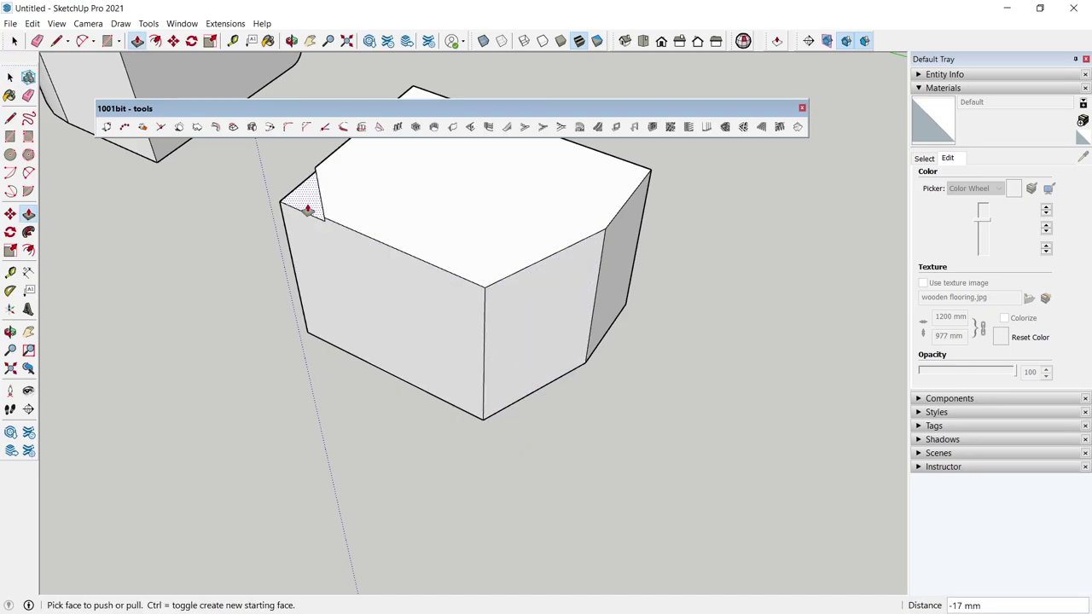
Step: Push the top-left chamfer face through, then frame both boxes in view
{"action": "left_click_drag", "start_coordinate": [308, 210], "coordinate": [348, 356]}
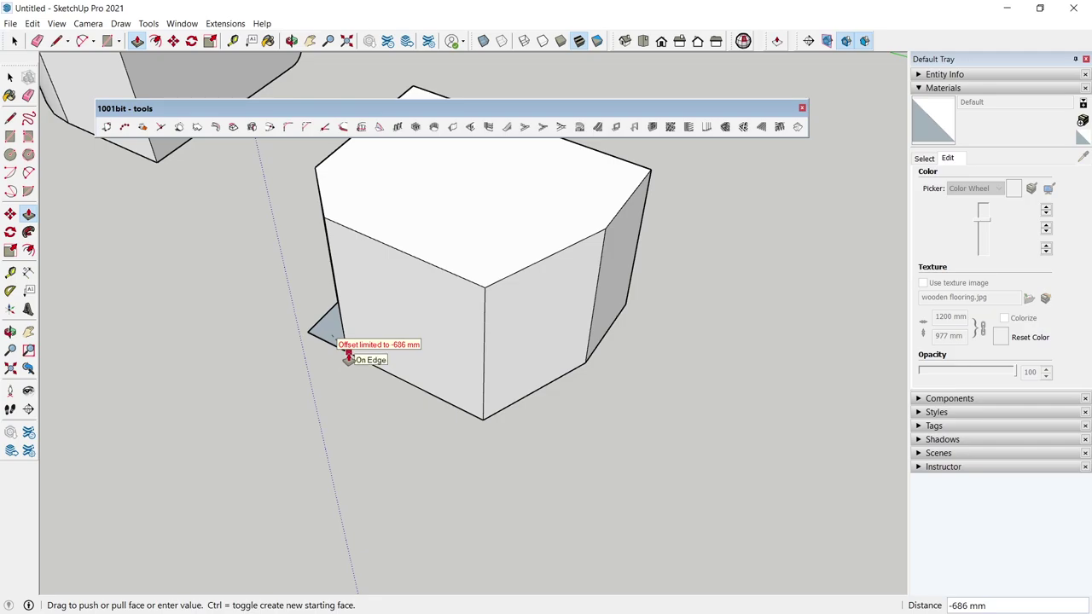
{"action": "left_click", "coordinate": [348, 357]}
{"action": "mouse_move", "coordinate": [438, 414]}
{"action": "middle_mouse_down"}
{"action": "mouse_move", "coordinate": [304, 373]}
{"action": "mouse_move", "coordinate": [486, 317]}
{"action": "middle_mouse_up"}
{"action": "scroll", "coordinate": [345, 334], "scroll_direction": "up", "scroll_amount": 3}
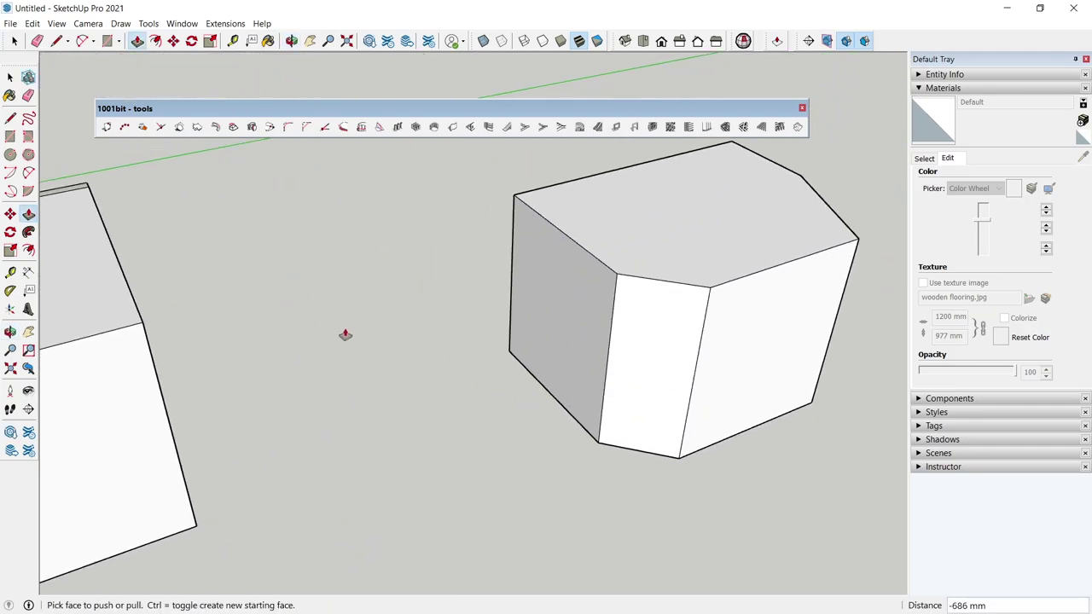
{"action": "middle_click_drag", "start_coordinate": [345, 335], "coordinate": [519, 355]}
{"action": "scroll", "coordinate": [519, 356], "scroll_direction": "down", "scroll_amount": 3}
{"action": "middle_click_drag", "start_coordinate": [640, 330], "coordinate": [450, 369], "text": "shift"}
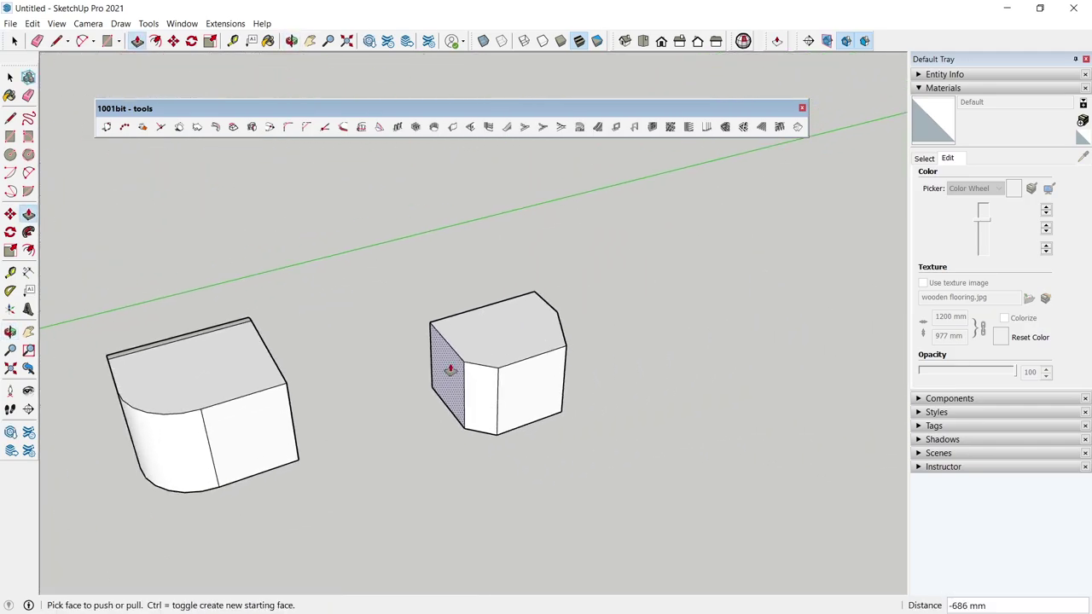